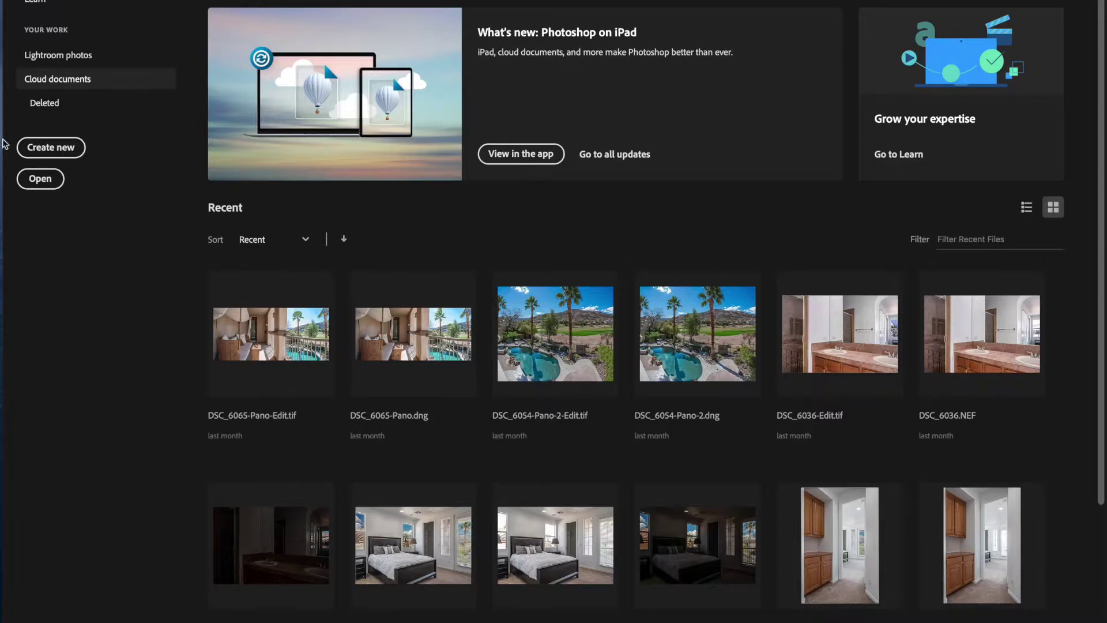
Step: Create a blank 7×5 inch, 300 ppi document from the Default Photoshop Size preset
{"action": "left_click", "coordinate": [49, 147]}
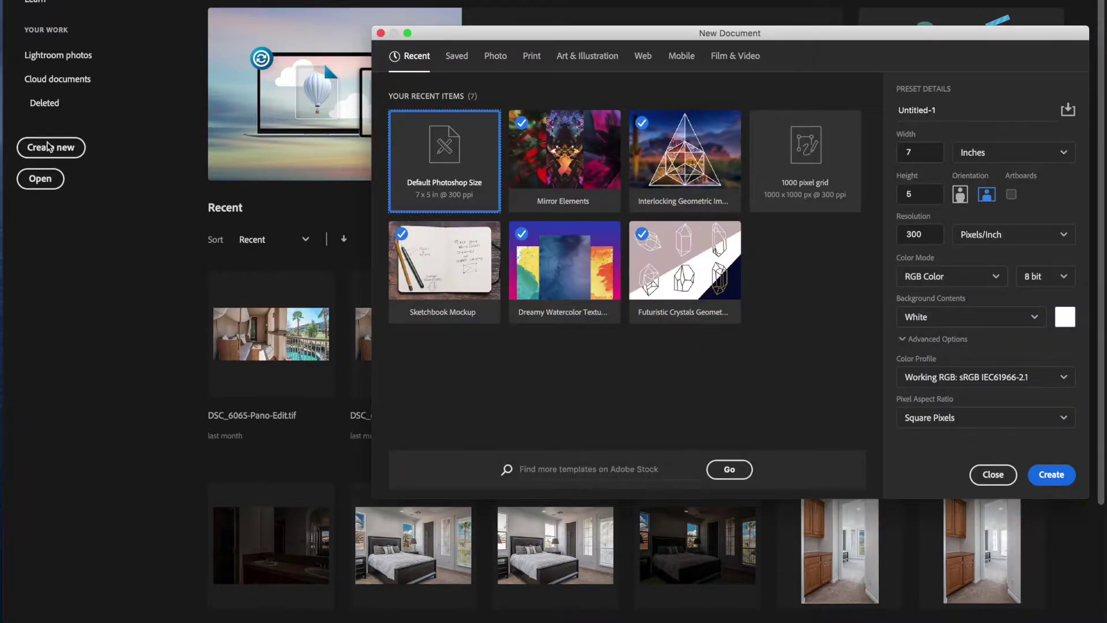
{"action": "left_click", "coordinate": [490, 57]}
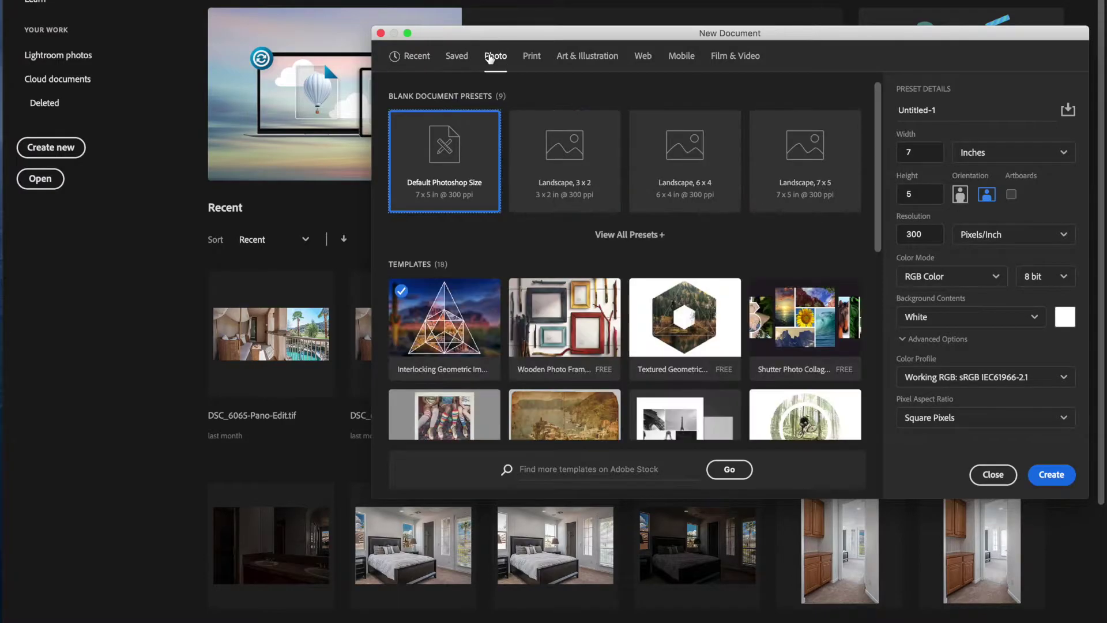
{"action": "left_click", "coordinate": [1050, 474]}
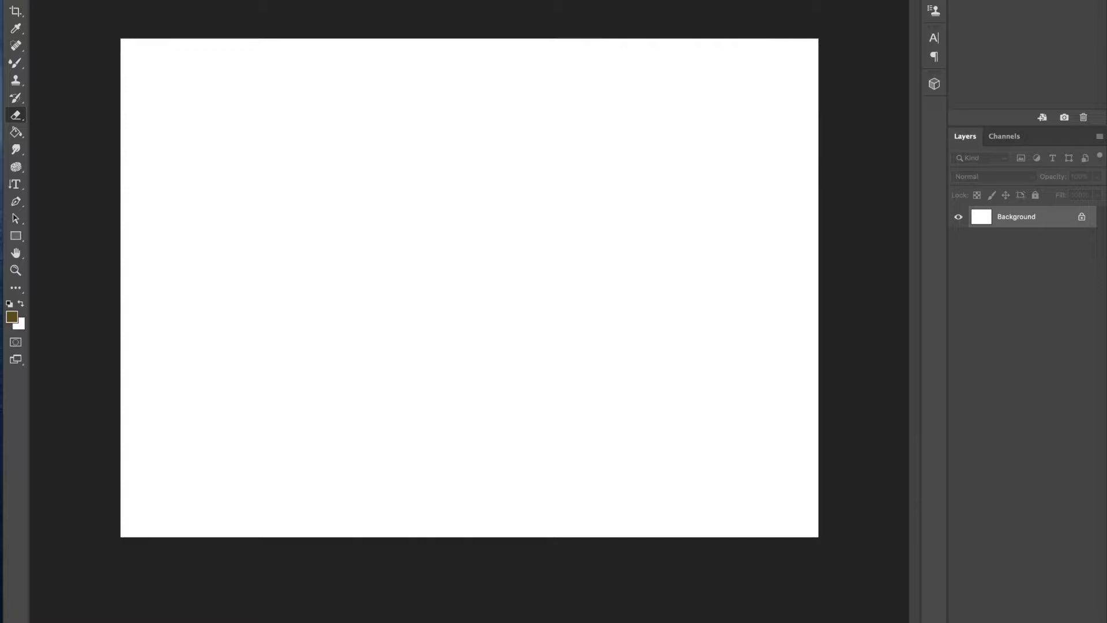
Step: Place and commit the living-room photo on the canvas, then unlock the Background layer
{"action": "left_click_drag", "start_coordinate": [512, 305], "coordinate": [511, 289]}
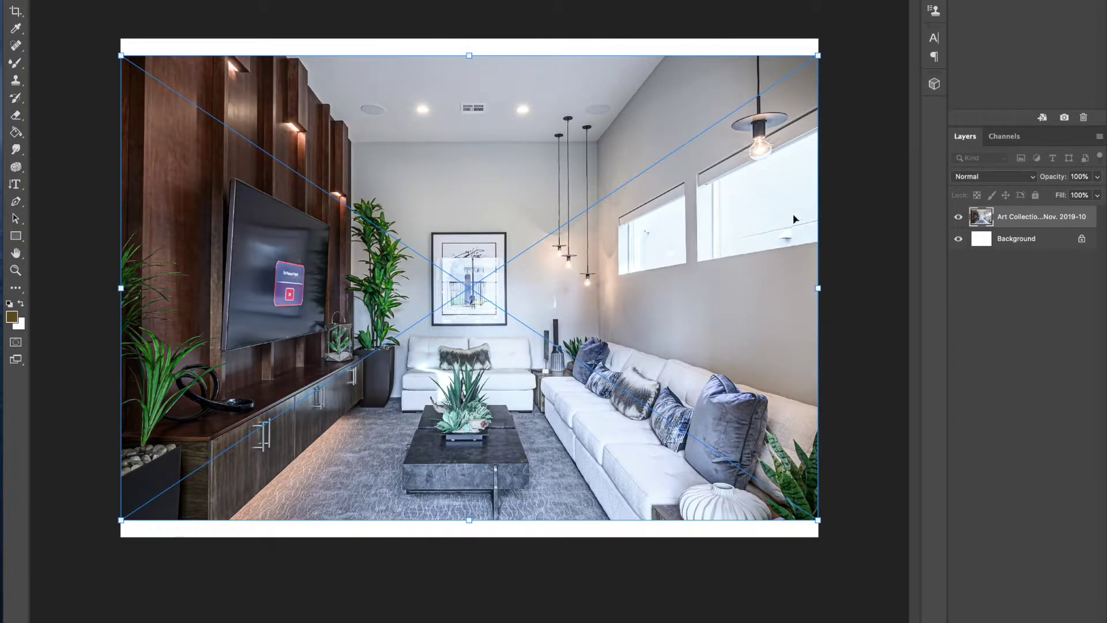
{"action": "left_click", "coordinate": [1053, 221]}
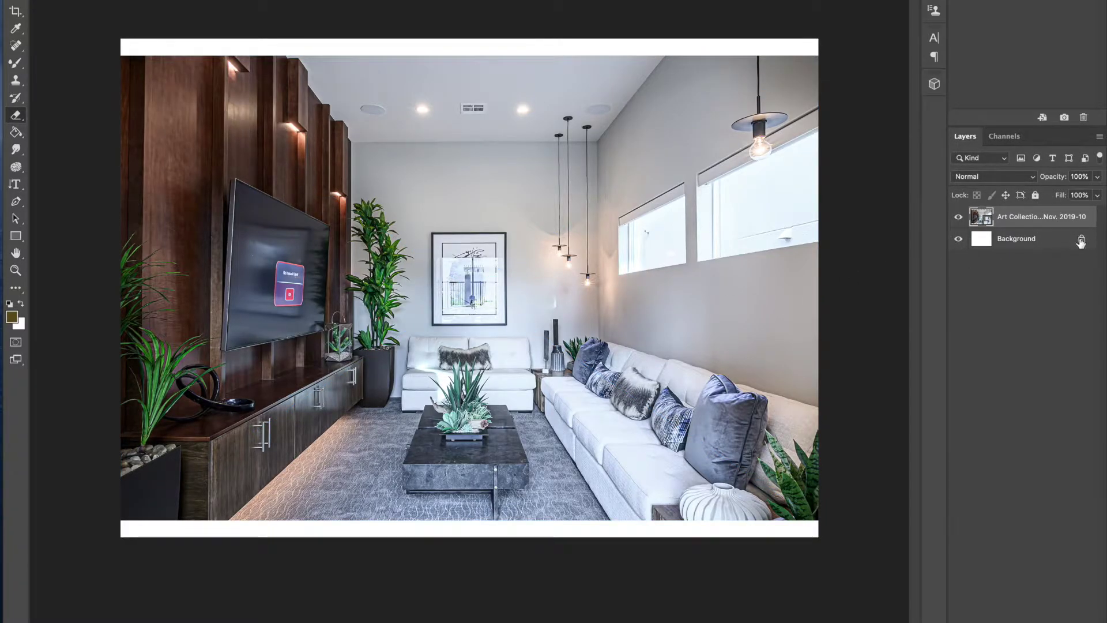
{"action": "left_click", "coordinate": [1081, 240]}
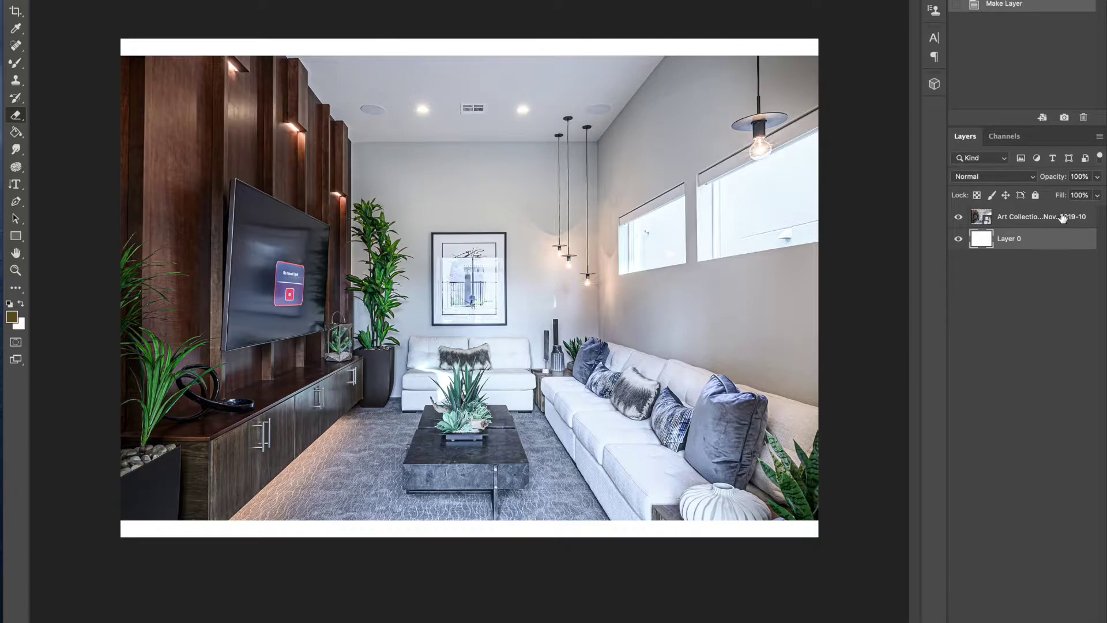
Step: Merge the room photo with Layer 0, then bring the palm-tree street photo into Camera Raw
{"action": "left_click", "coordinate": [1062, 218], "text": "shift"}
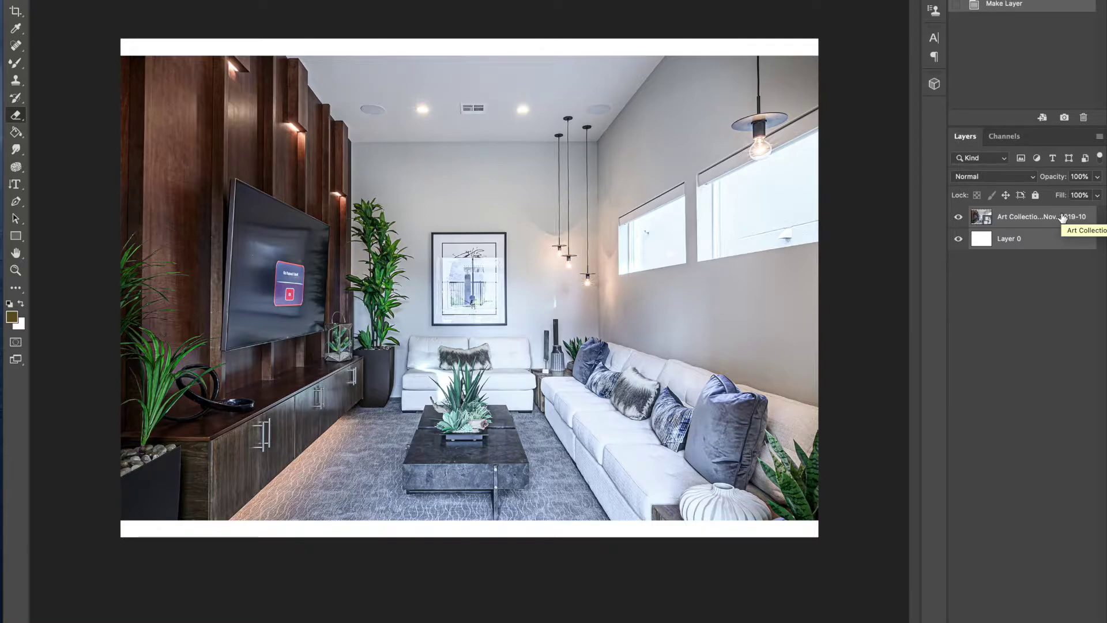
{"action": "key", "text": "ctrl+e"}
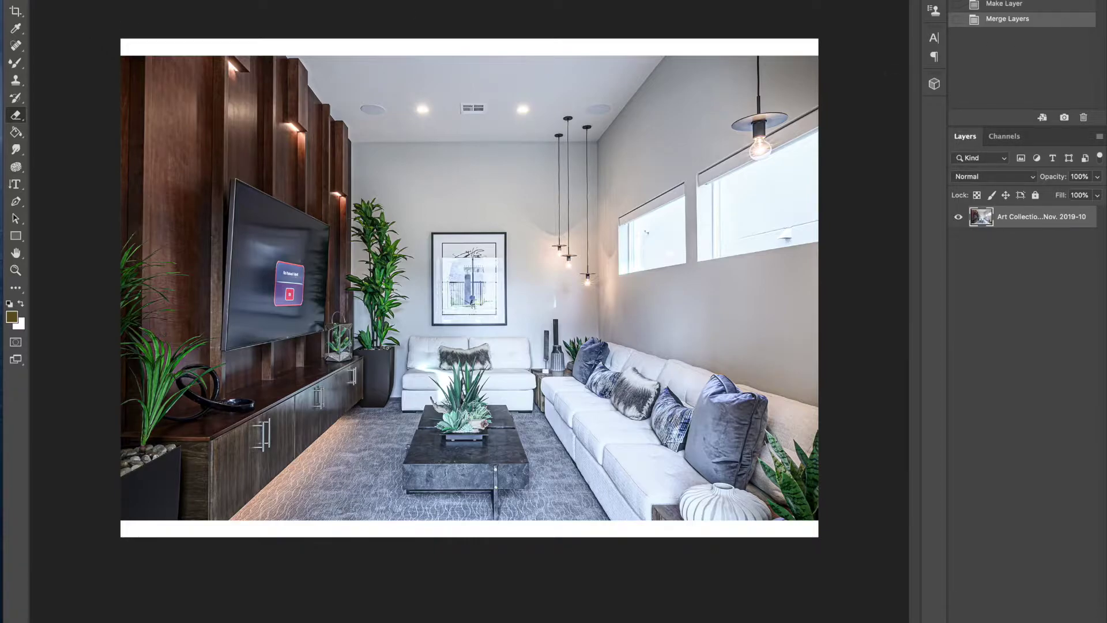
{"action": "left_click_drag", "start_coordinate": [819, 113], "coordinate": [441, 246]}
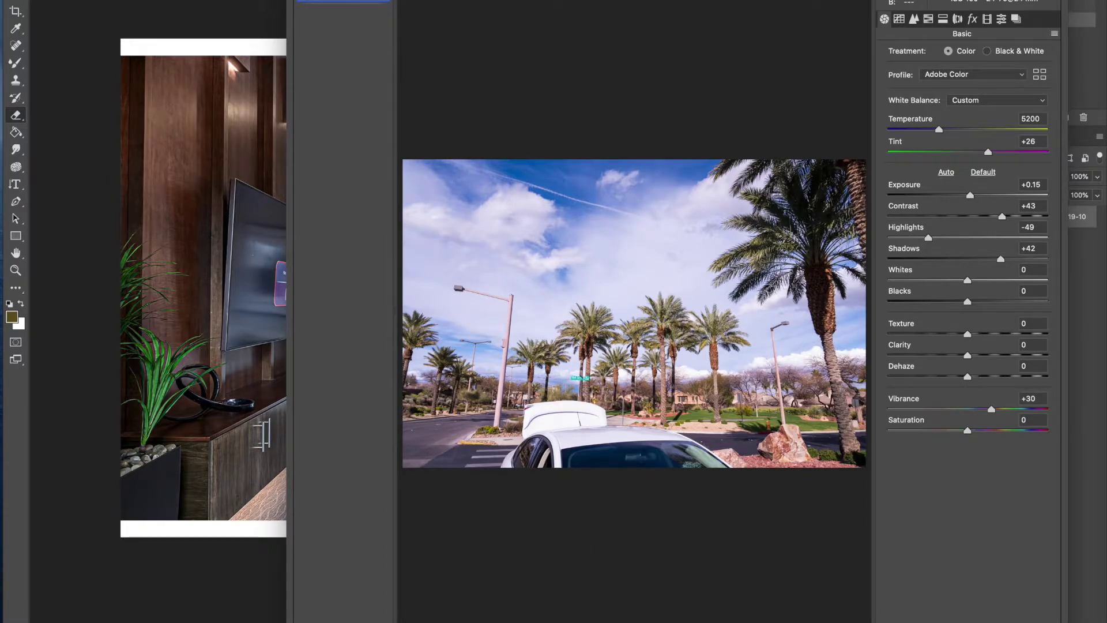
Step: Accept the Camera Raw edits and place DSC_5841 as an embedded smart object
{"action": "key", "text": "Return"}
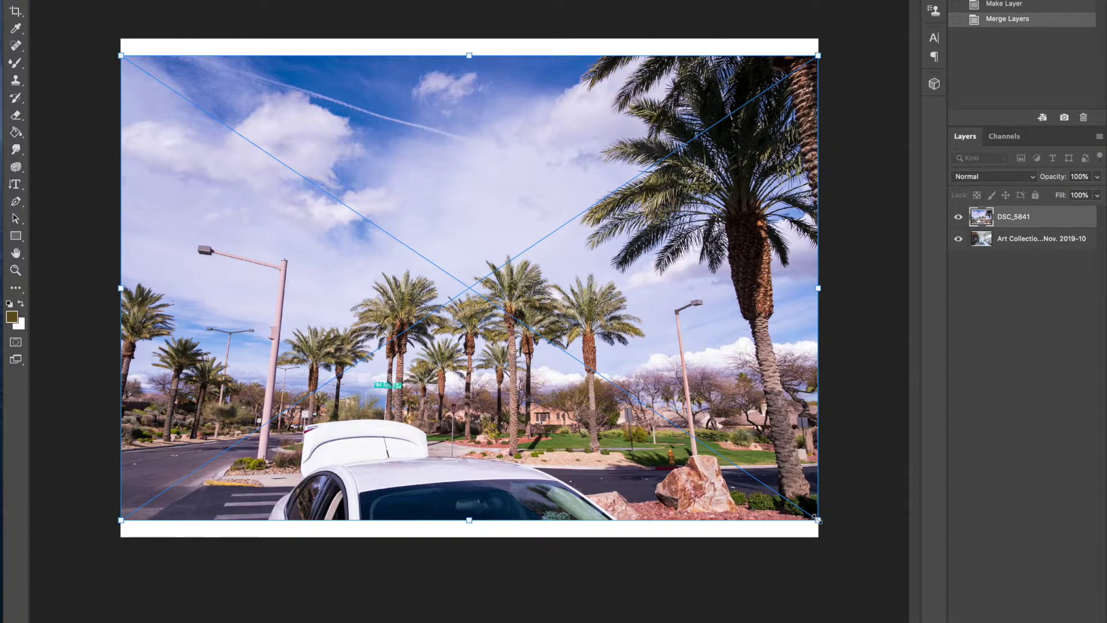
Step: Shrink DSC_5841 to about half size over the right windows and set its Fill to 48%
{"action": "left_click_drag", "start_coordinate": [816, 518], "coordinate": [539, 334]}
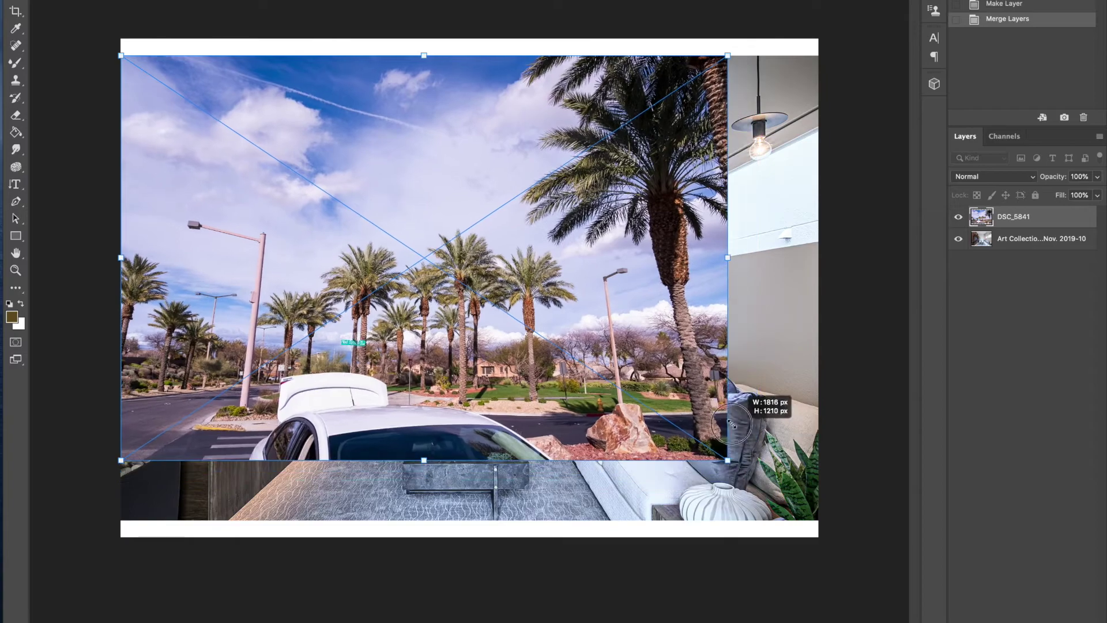
{"action": "left_click_drag", "start_coordinate": [539, 334], "coordinate": [469, 311]}
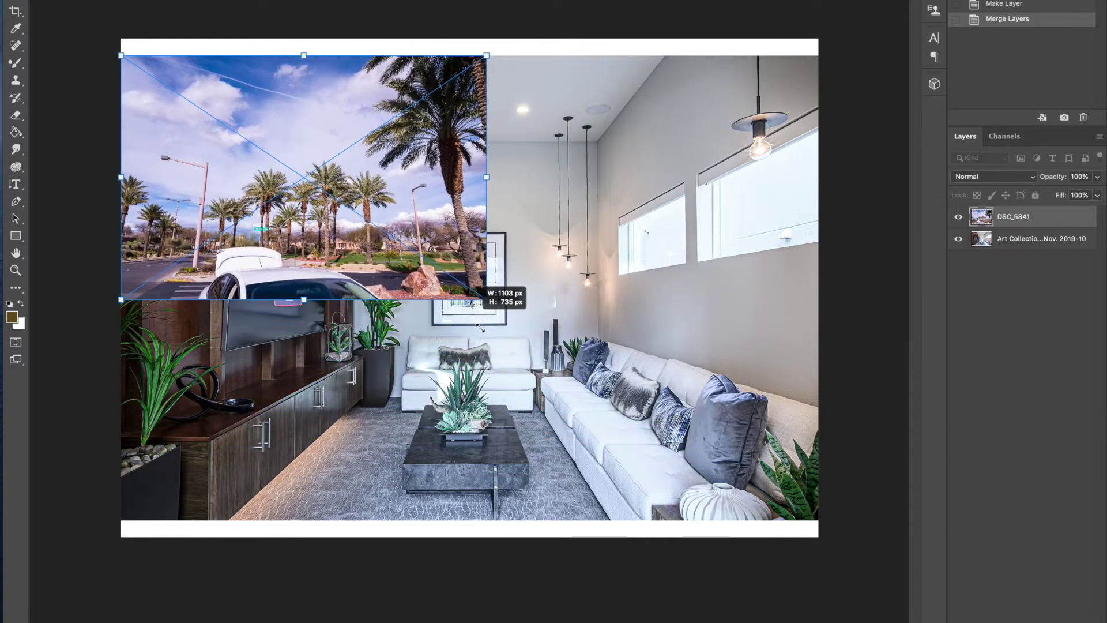
{"action": "left_click_drag", "start_coordinate": [342, 227], "coordinate": [743, 255]}
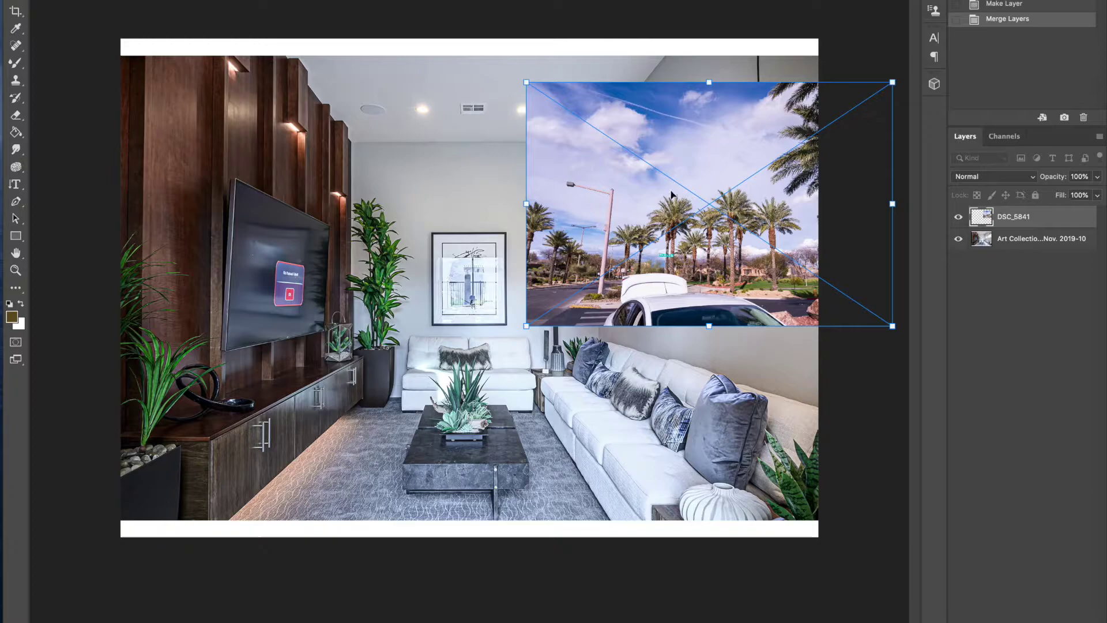
{"action": "left_click", "coordinate": [1095, 196]}
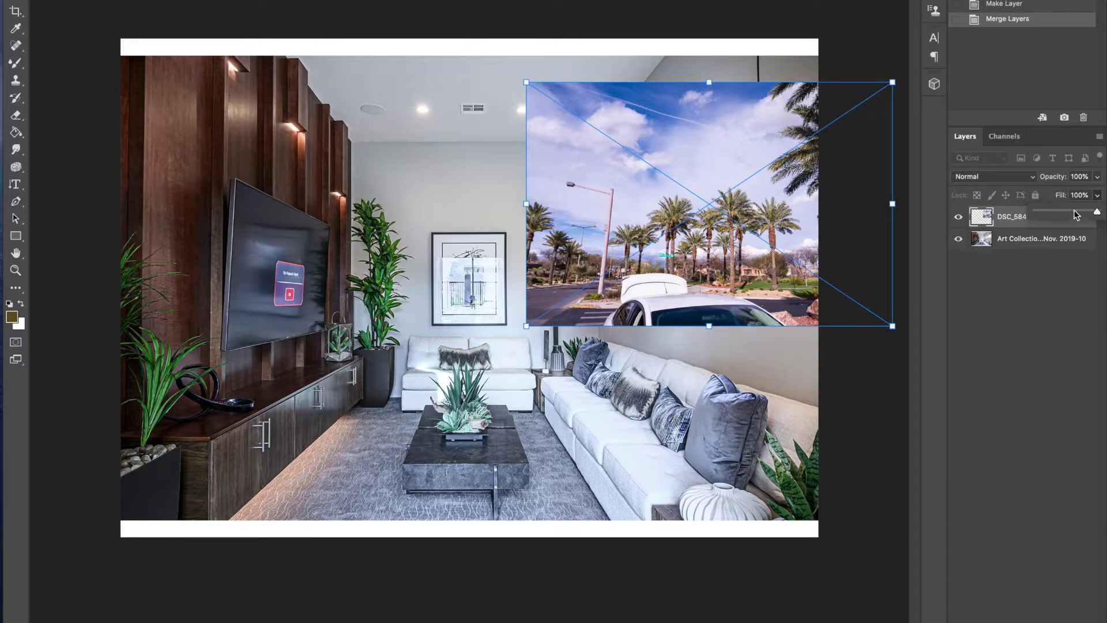
{"action": "left_click_drag", "start_coordinate": [1096, 212], "coordinate": [1065, 212]}
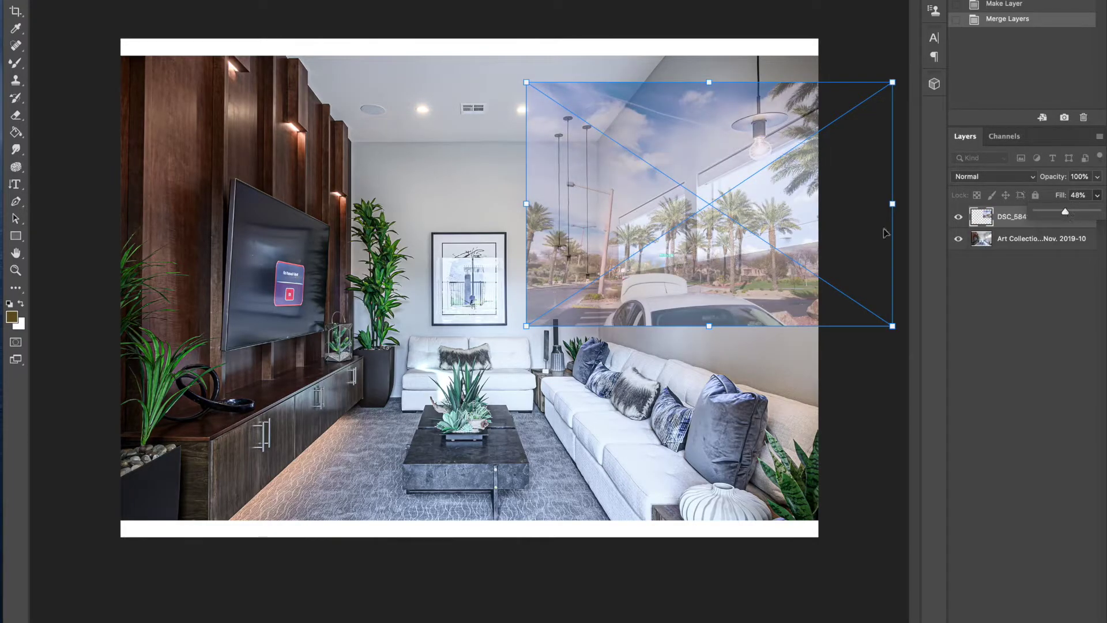
Step: Nudge the street photo, rotate it to -3.2° to match the windows, and commit
{"action": "left_click", "coordinate": [735, 339]}
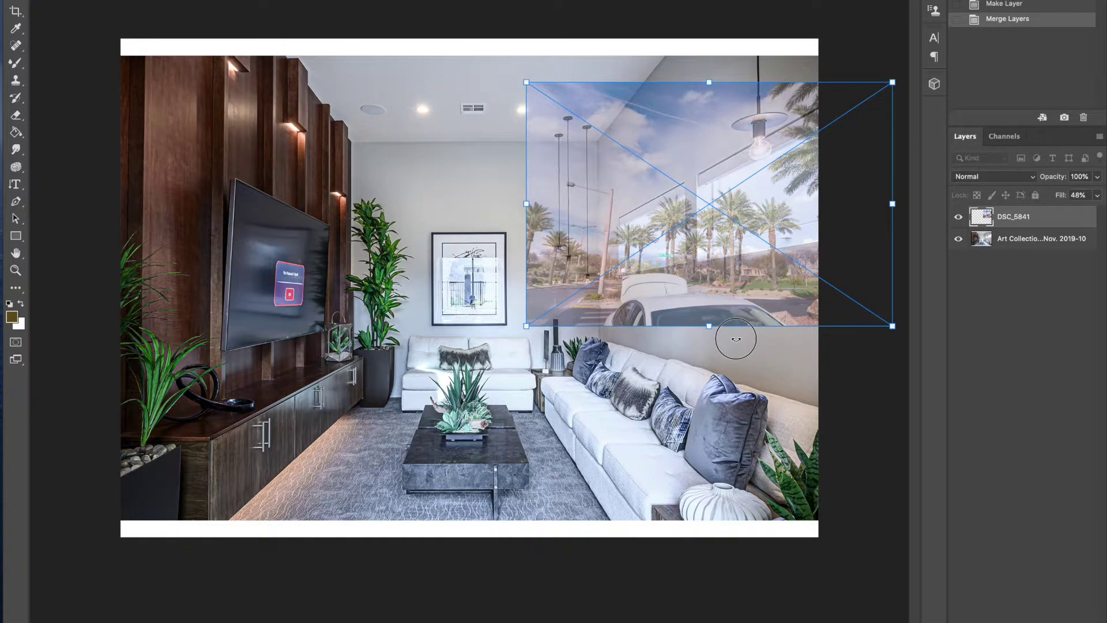
{"action": "left_click_drag", "start_coordinate": [720, 268], "coordinate": [723, 280]}
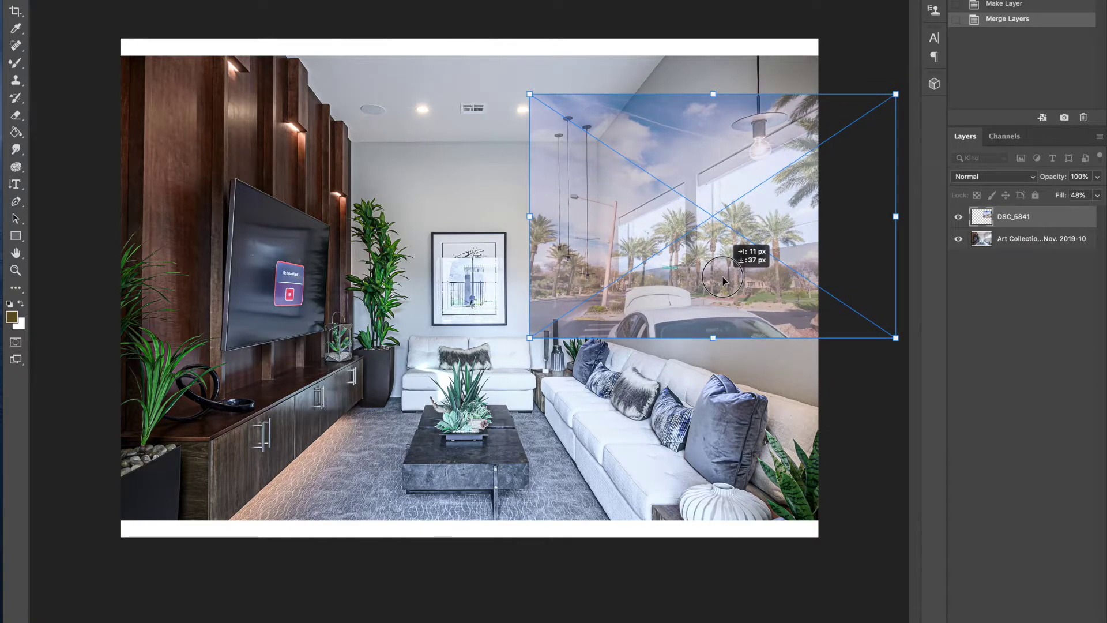
{"action": "left_click_drag", "start_coordinate": [718, 356], "coordinate": [726, 352]}
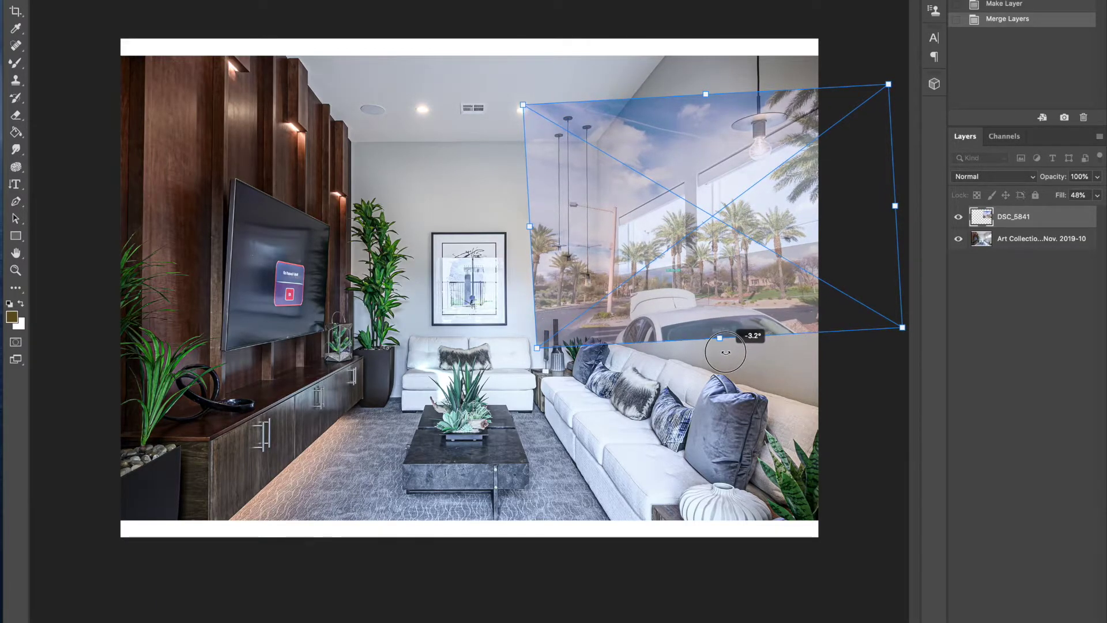
{"action": "left_click_drag", "start_coordinate": [726, 352], "coordinate": [725, 352]}
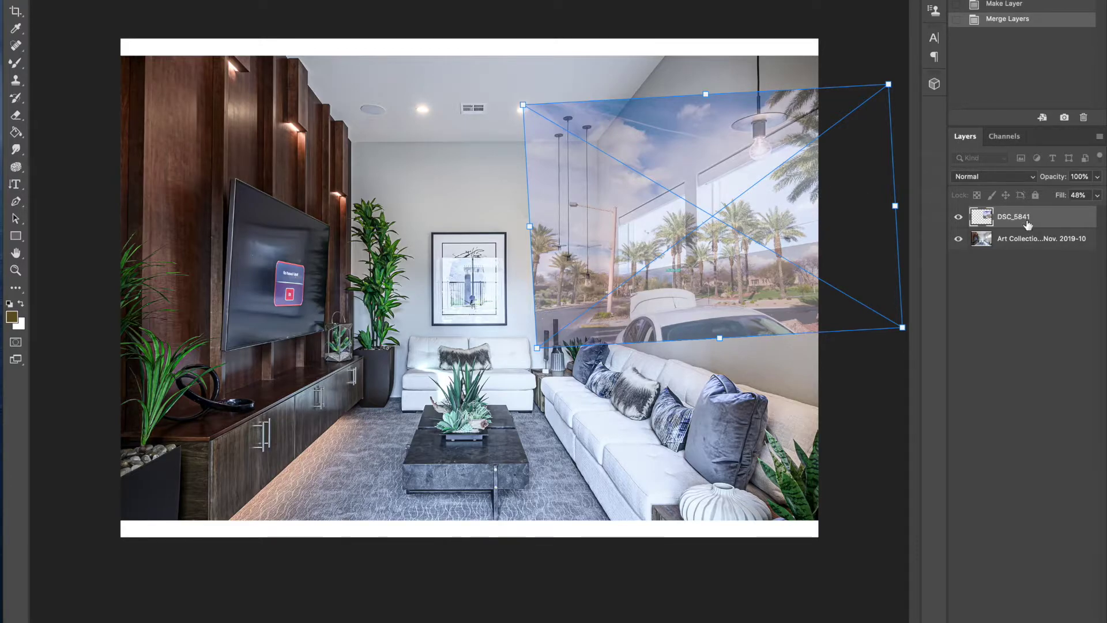
{"action": "key", "text": "e"}
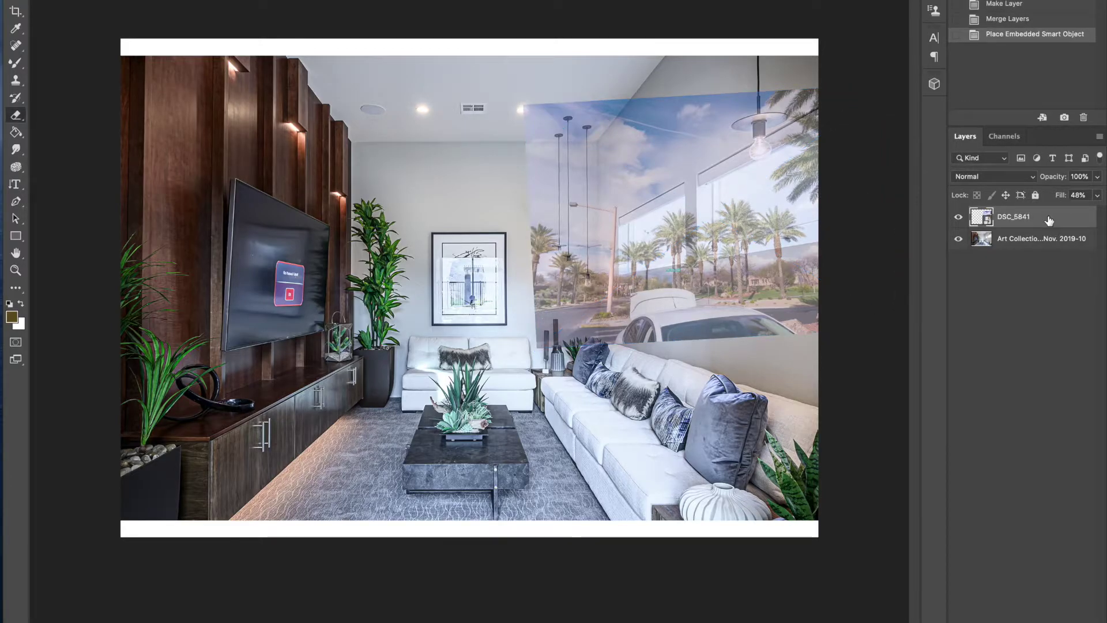
Step: Restore the street photo layer's fill to 100%
{"action": "left_click", "coordinate": [1097, 195]}
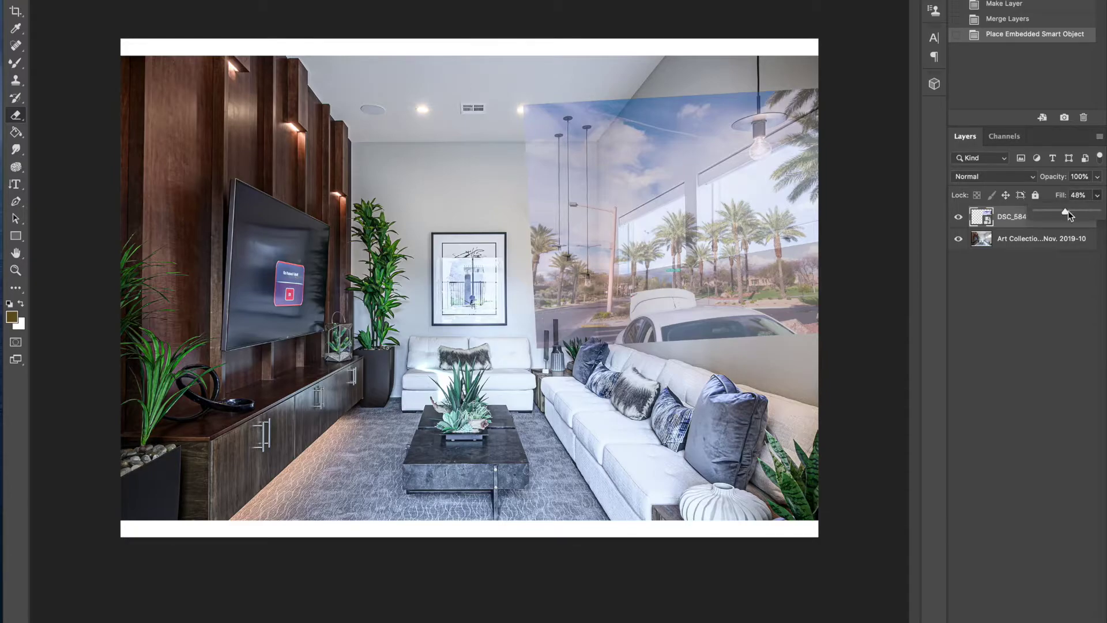
{"action": "left_click_drag", "start_coordinate": [1065, 212], "coordinate": [1098, 211]}
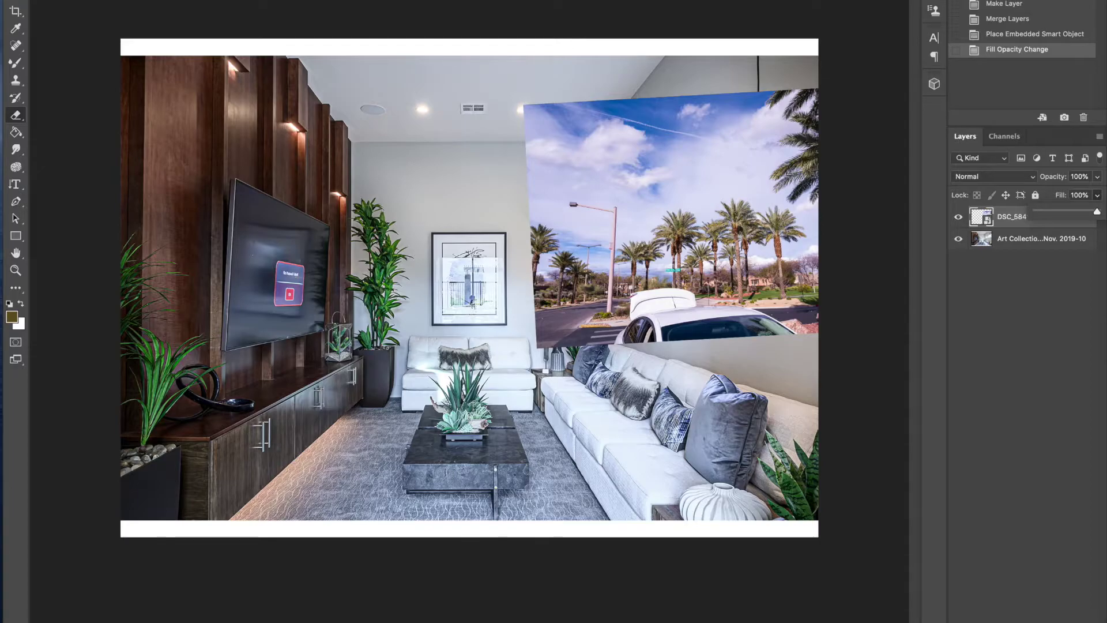
{"action": "left_click", "coordinate": [199, 0]}
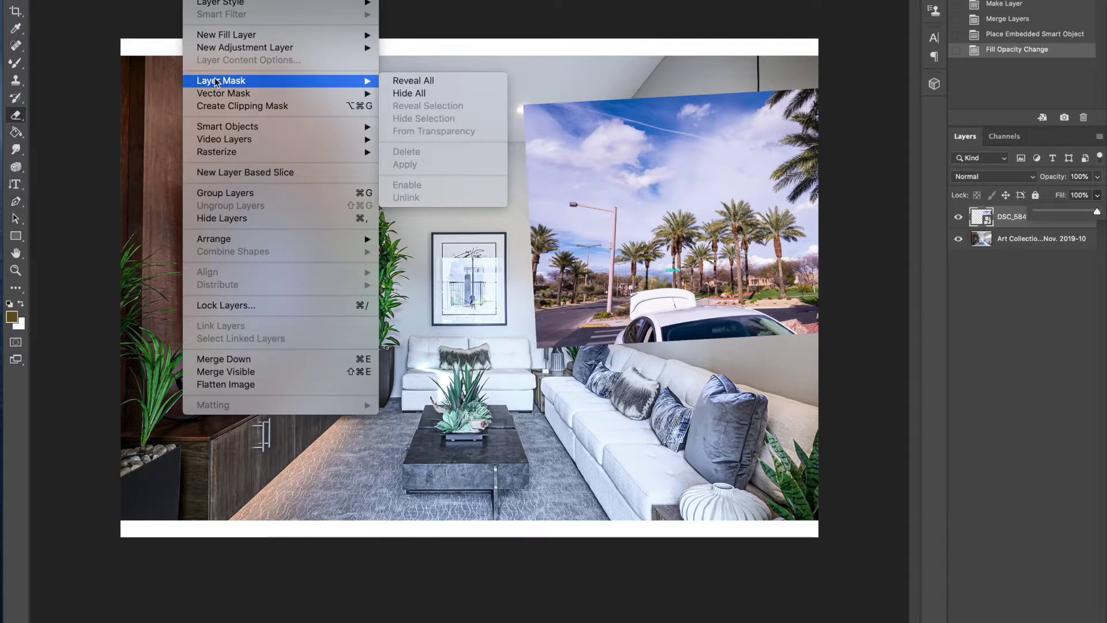
{"action": "mouse_move", "coordinate": [221, 81]}
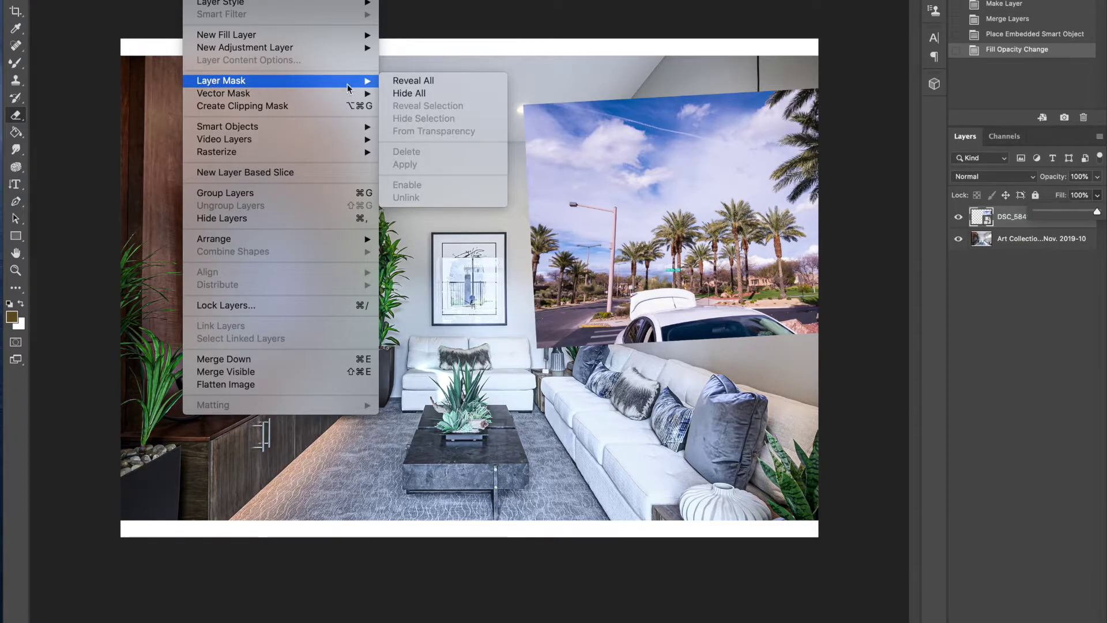
Step: Add a Hide All layer mask to DSC_5841, hiding the street photo entirely
{"action": "left_click", "coordinate": [406, 95]}
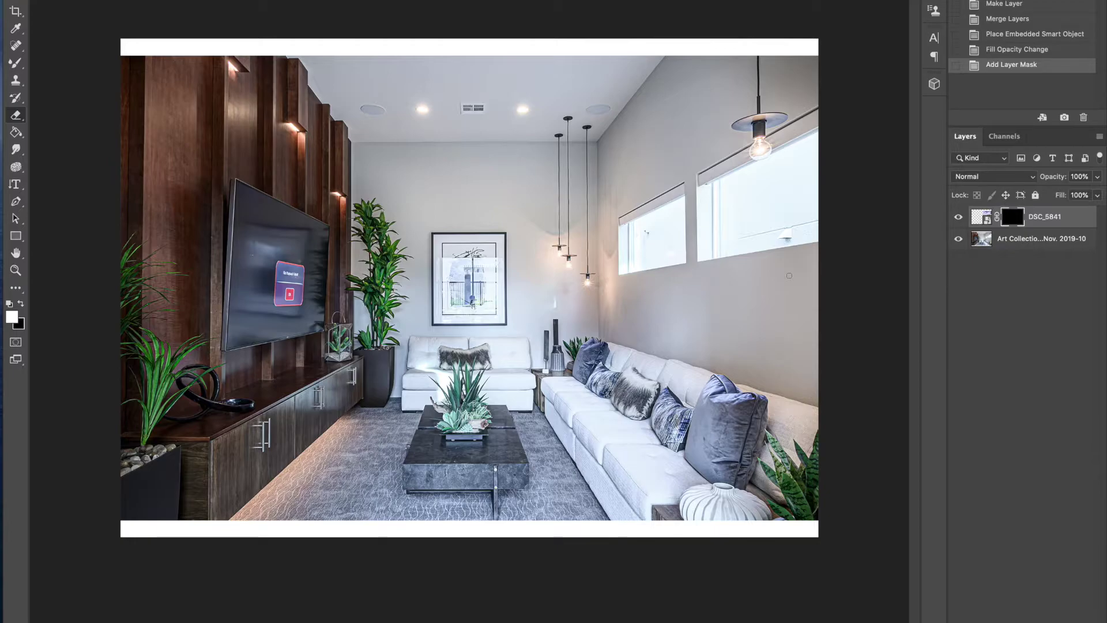
{"action": "scroll", "coordinate": [788, 276], "scroll_direction": "up", "scroll_amount": 5}
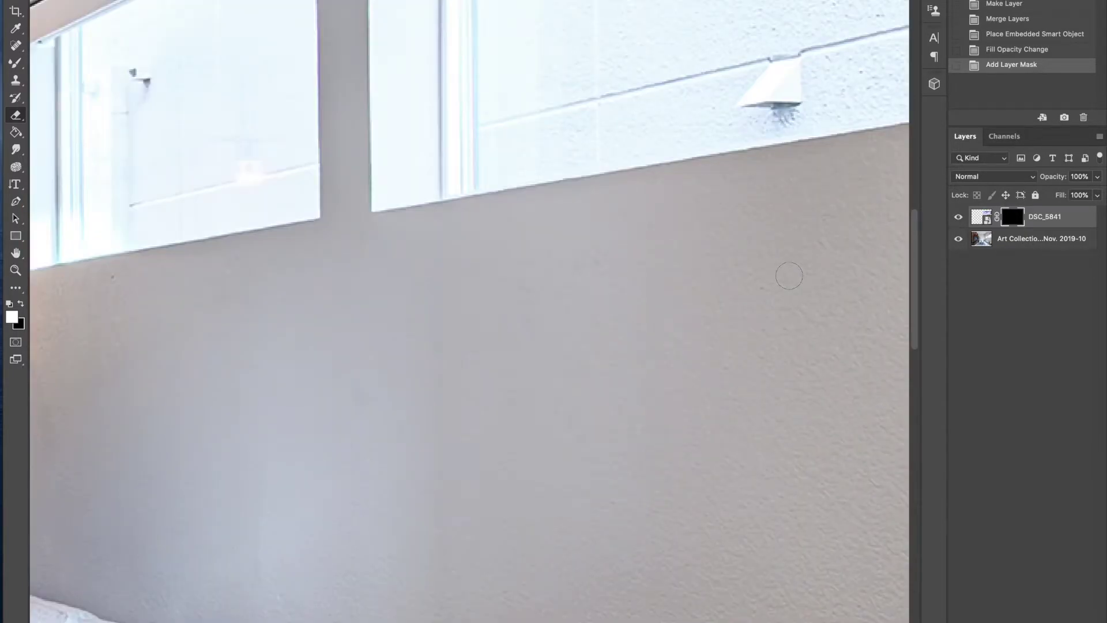
{"action": "scroll", "coordinate": [788, 276], "scroll_direction": "down", "scroll_amount": 5}
{"action": "scroll", "coordinate": [693, 174], "scroll_direction": "up", "scroll_amount": 2}
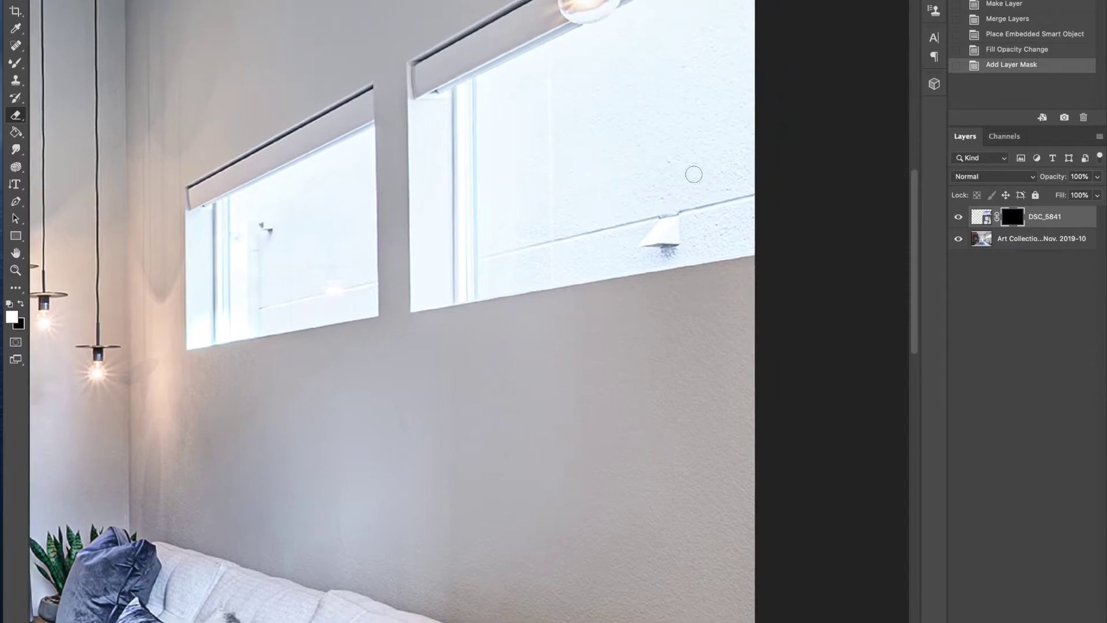
{"action": "scroll", "coordinate": [694, 174], "scroll_direction": "up", "scroll_amount": 1}
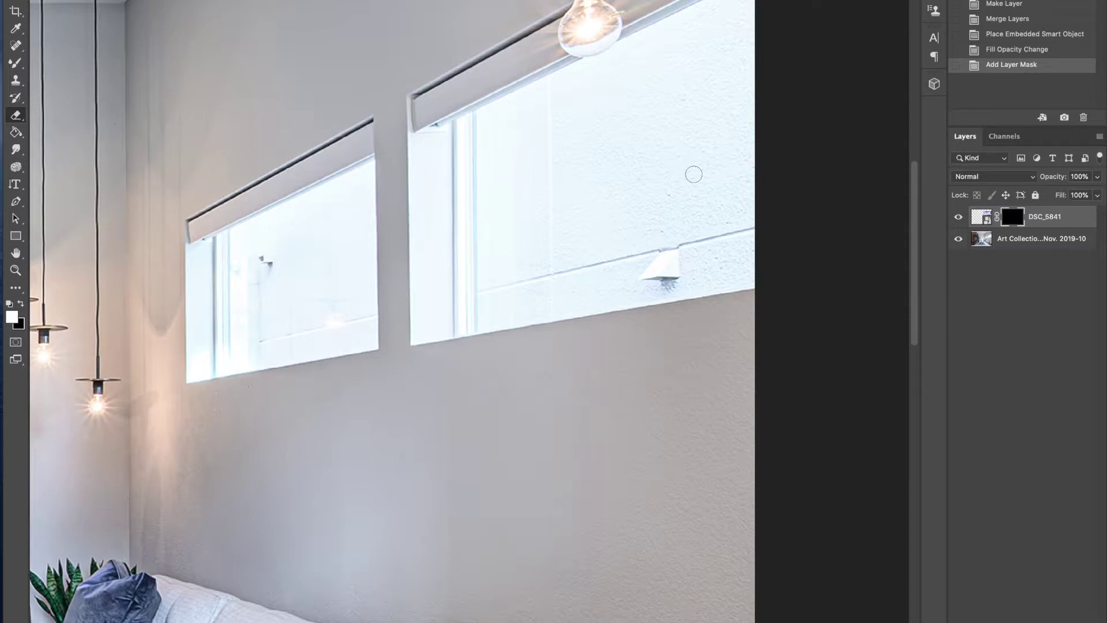
{"action": "left_click", "coordinate": [589, 144]}
{"action": "left_click", "coordinate": [477, 190]}
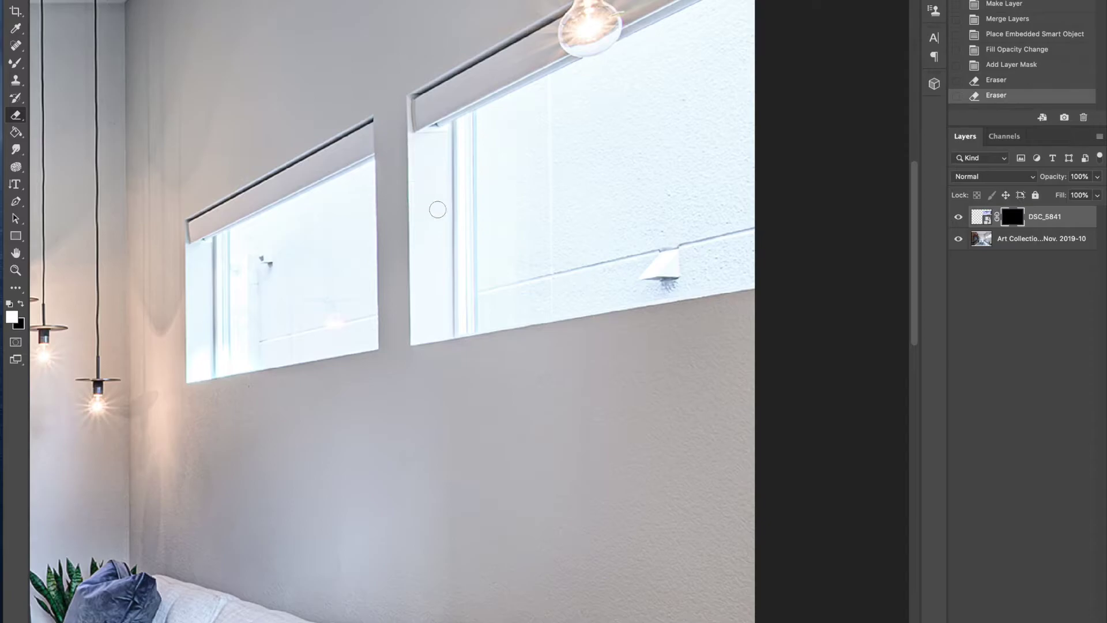
{"action": "left_click", "coordinate": [357, 220]}
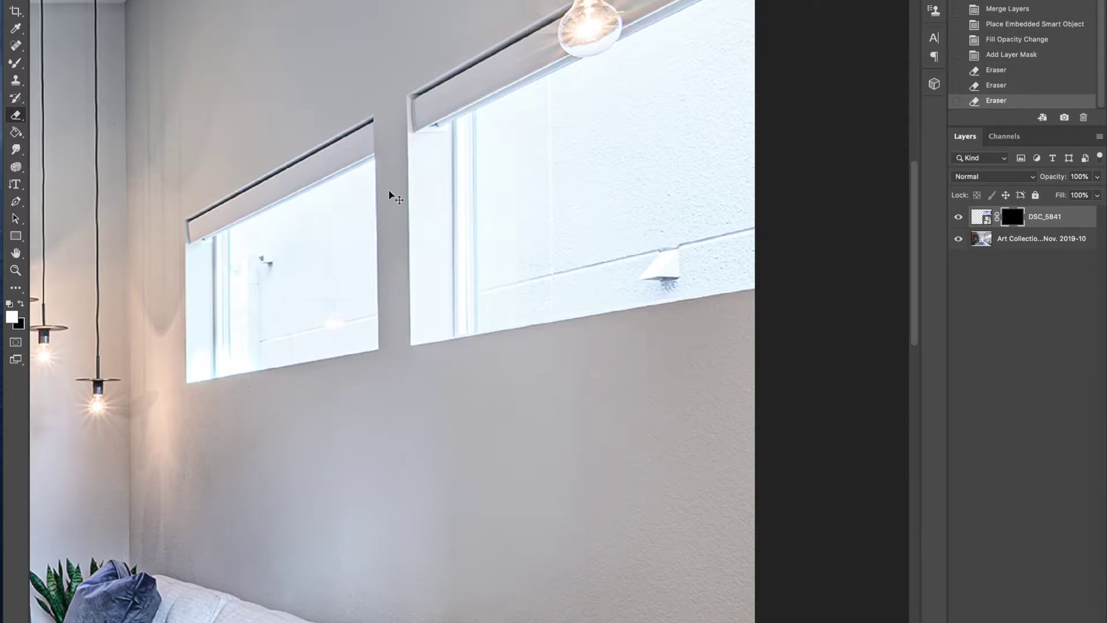
{"action": "scroll", "coordinate": [389, 196], "scroll_direction": "down", "scroll_amount": 1}
{"action": "scroll", "coordinate": [389, 191], "scroll_direction": "down", "scroll_amount": 2}
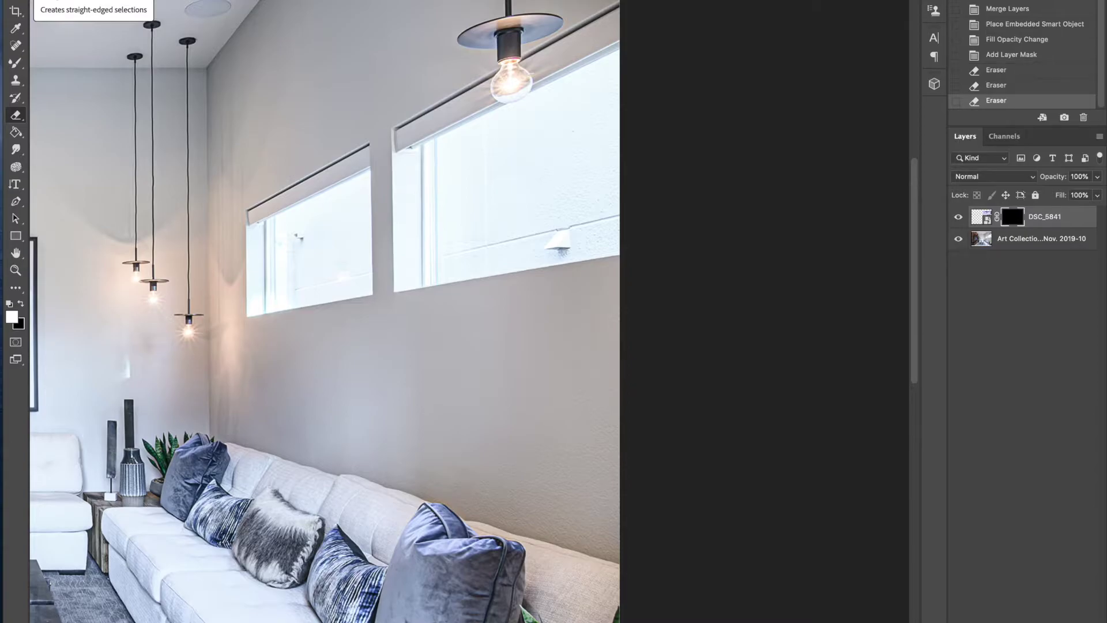
Step: Outline the left high window's glass pane with the Polygonal Lasso into a closed selection
{"action": "key", "text": "l"}
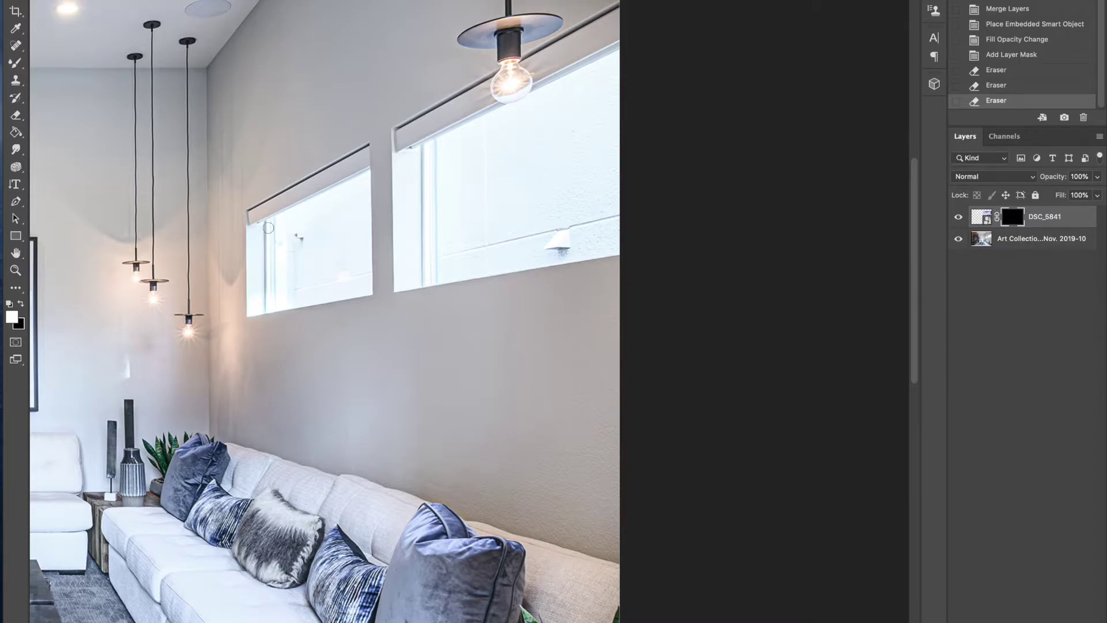
{"action": "scroll", "coordinate": [272, 227], "scroll_direction": "up", "scroll_amount": 3}
{"action": "scroll", "coordinate": [272, 227], "scroll_direction": "up", "scroll_amount": 3}
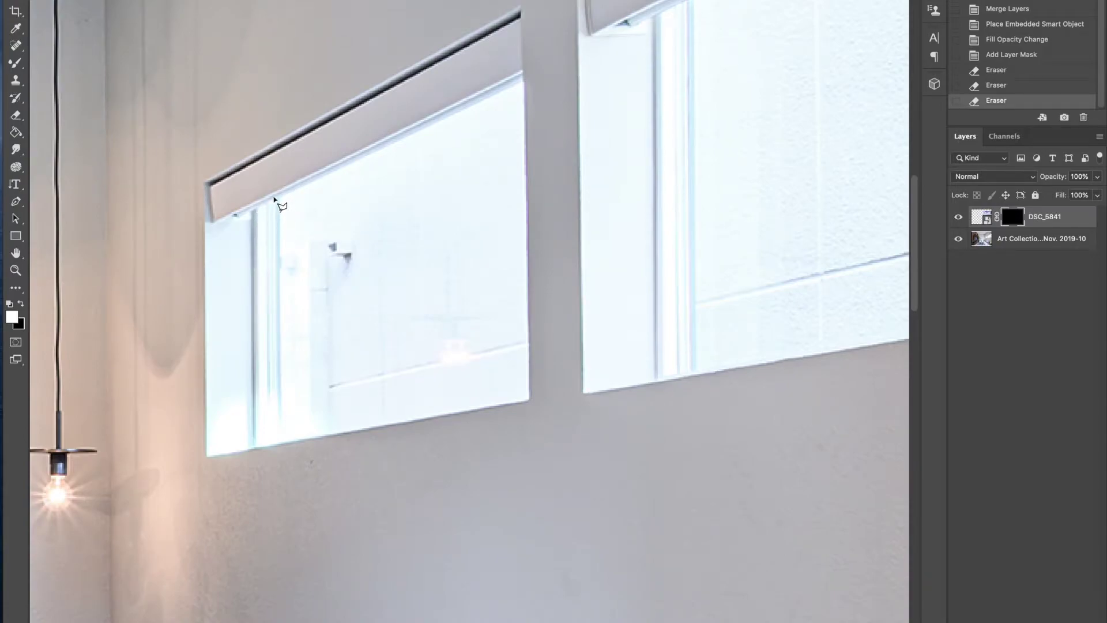
{"action": "left_click", "coordinate": [275, 198]}
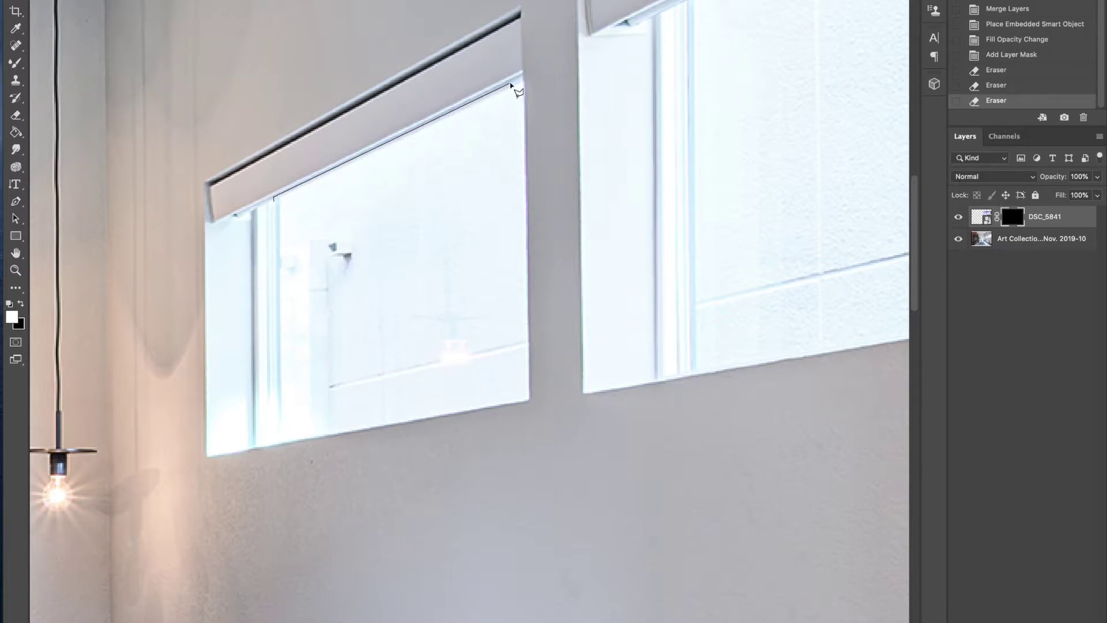
{"action": "mouse_move", "coordinate": [524, 77]}
{"action": "left_mouse_down"}
{"action": "mouse_move", "coordinate": [530, 402]}
{"action": "mouse_move", "coordinate": [262, 448]}
{"action": "left_mouse_up"}
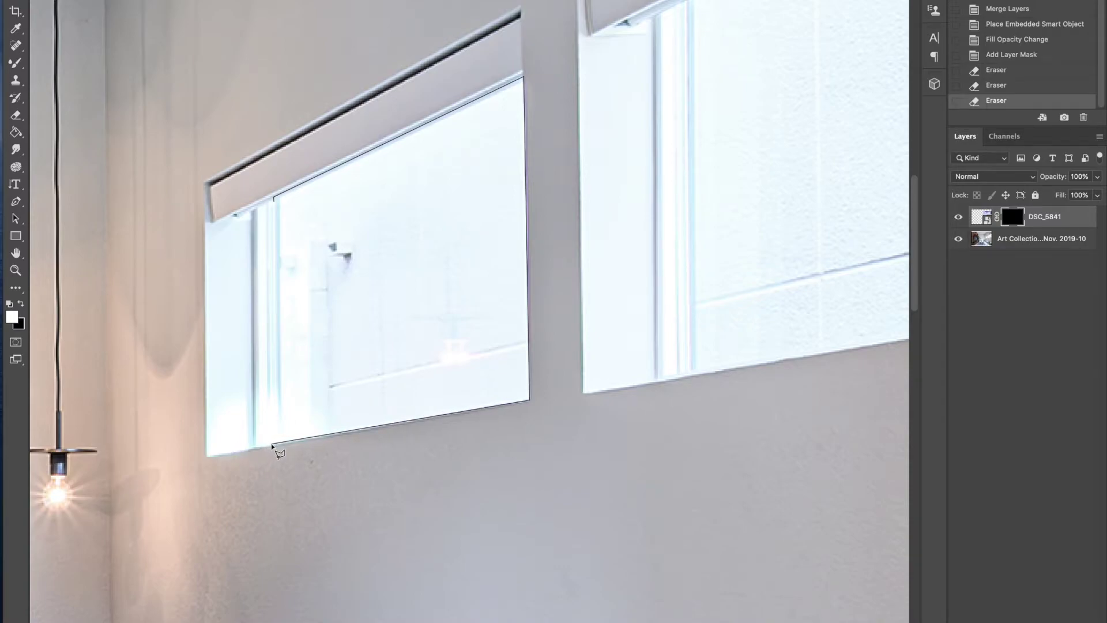
{"action": "left_click_drag", "start_coordinate": [273, 445], "coordinate": [274, 199]}
{"action": "left_click", "coordinate": [275, 200]}
{"action": "key", "text": "e"}
{"action": "left_click", "coordinate": [274, 198]}
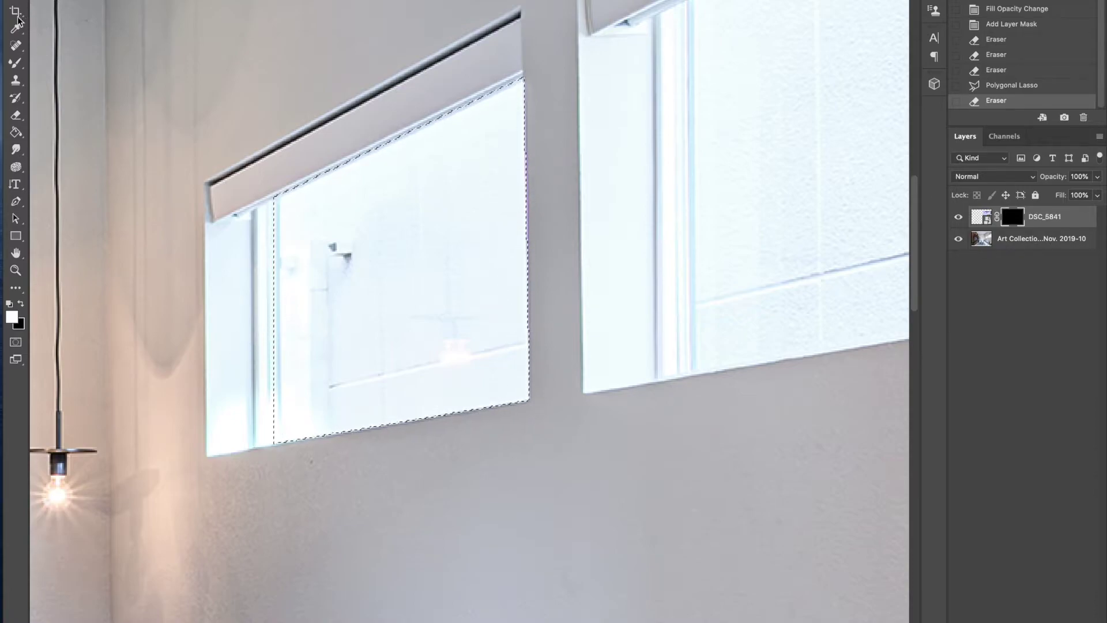
Step: Set black as the foreground colour and start erasing inside the left window selection
{"action": "left_click", "coordinate": [15, 117]}
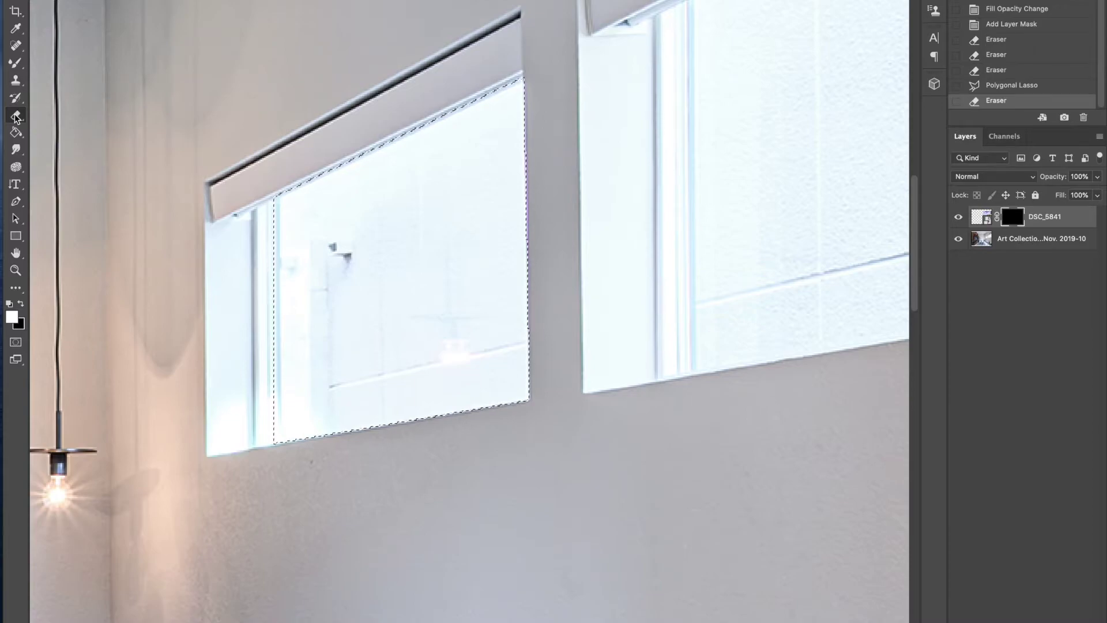
{"action": "left_click_drag", "start_coordinate": [369, 228], "coordinate": [337, 233]}
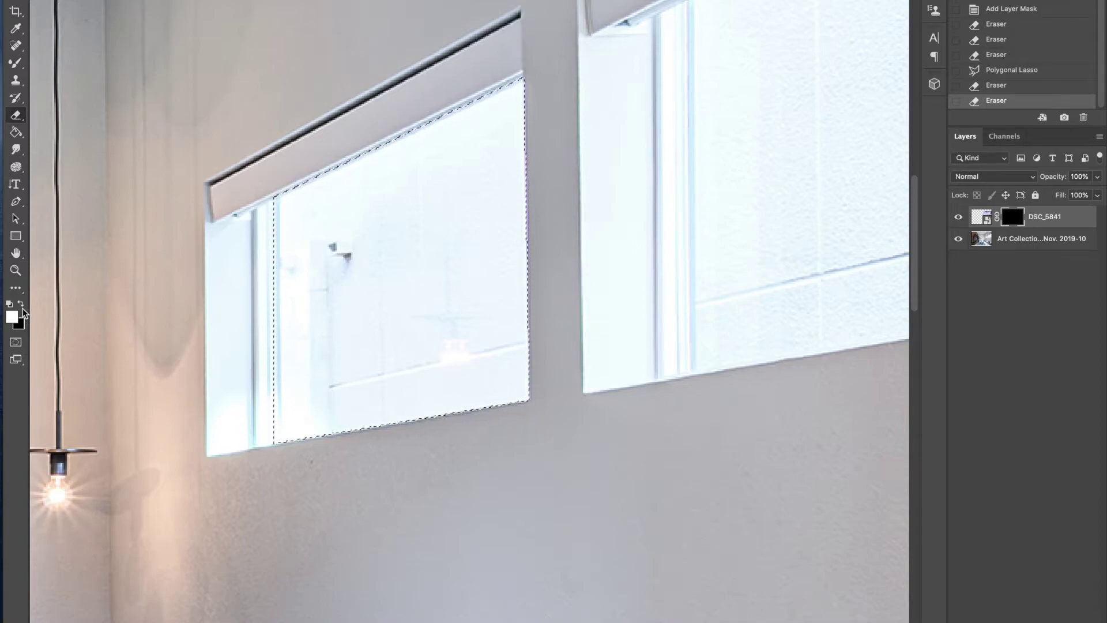
{"action": "left_click", "coordinate": [21, 305]}
{"action": "left_click", "coordinate": [21, 305]}
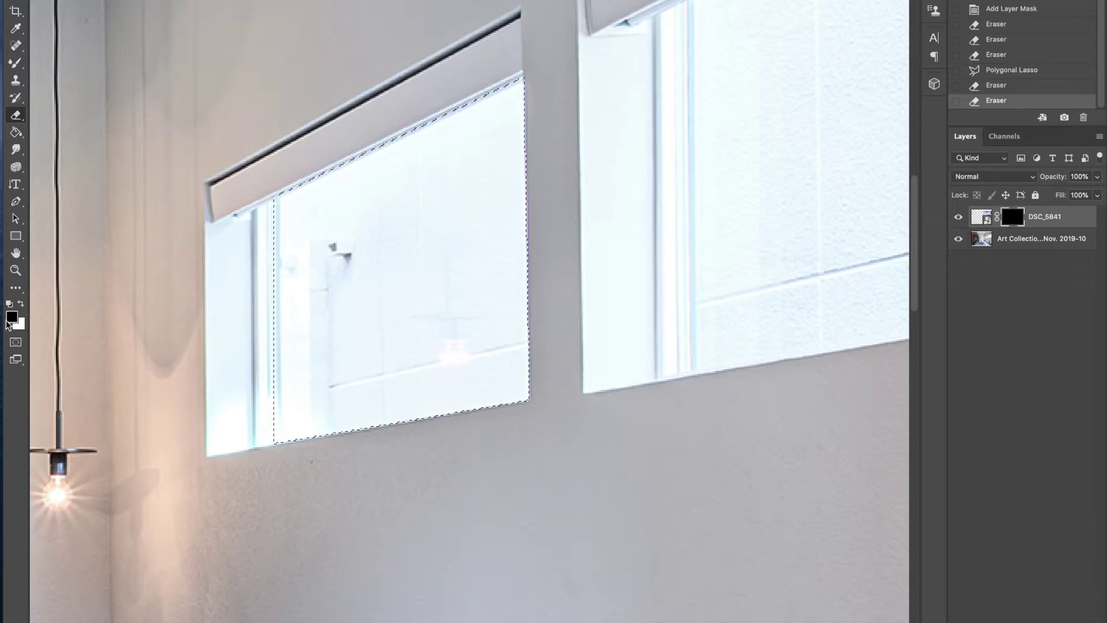
{"action": "mouse_move", "coordinate": [338, 192]}
{"action": "left_mouse_down"}
{"action": "mouse_move", "coordinate": [295, 252]}
{"action": "mouse_move", "coordinate": [400, 217]}
{"action": "mouse_move", "coordinate": [447, 257]}
{"action": "mouse_move", "coordinate": [442, 249]}
{"action": "mouse_move", "coordinate": [516, 191]}
{"action": "mouse_move", "coordinate": [469, 131]}
{"action": "left_mouse_up"}
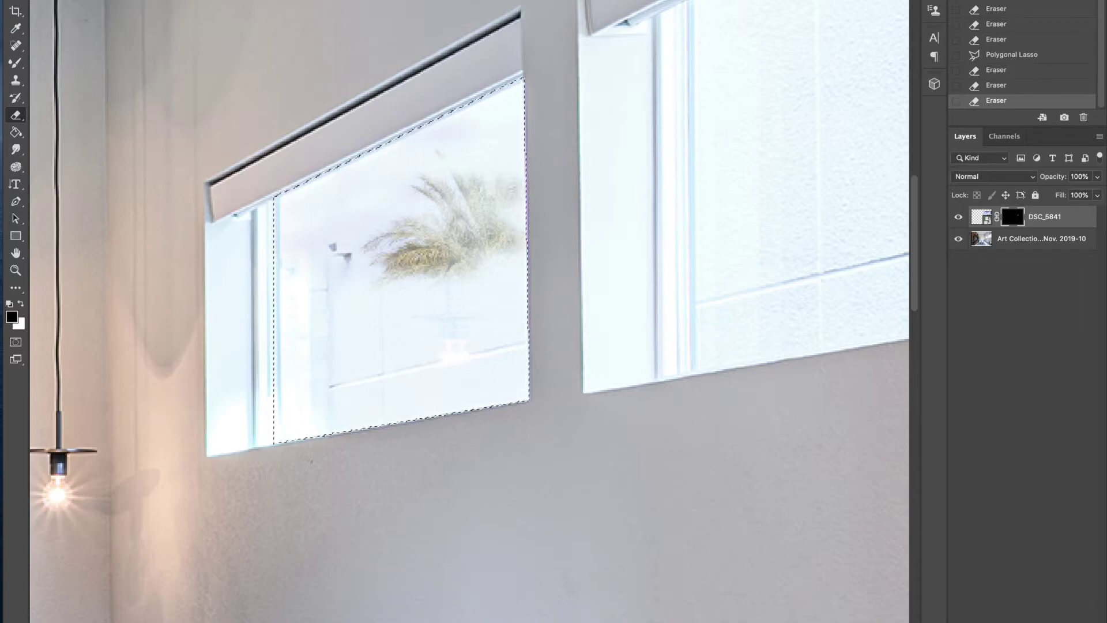
Step: Enlarge the eraser brush and erase the rest of the left window to show palms and sky
{"action": "right_click", "coordinate": [374, 208]}
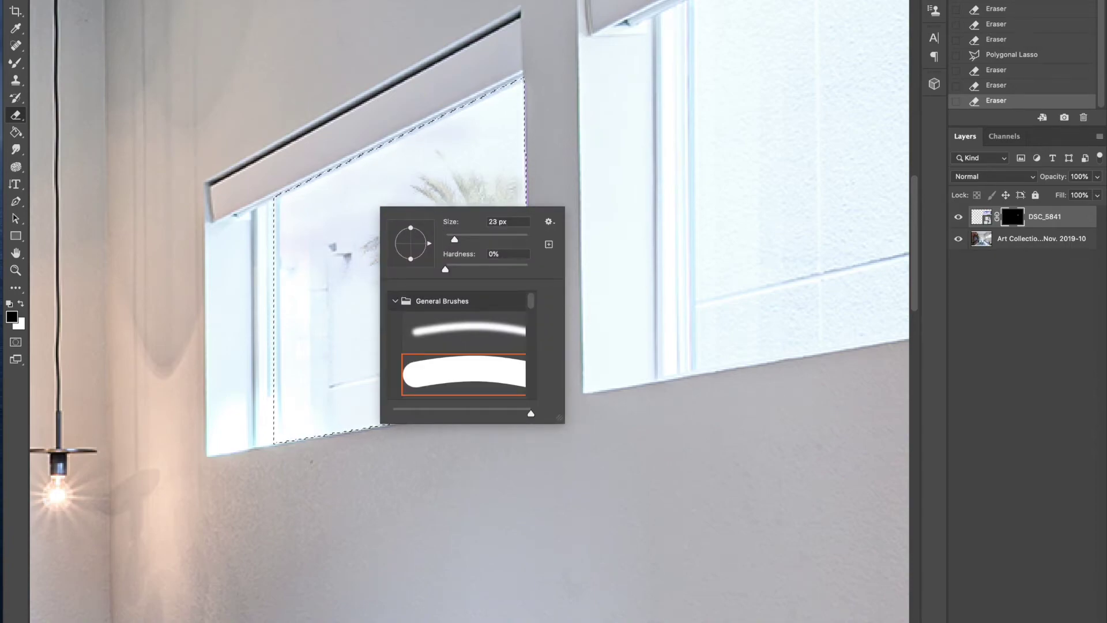
{"action": "left_click_drag", "start_coordinate": [380, 248], "coordinate": [507, 191]}
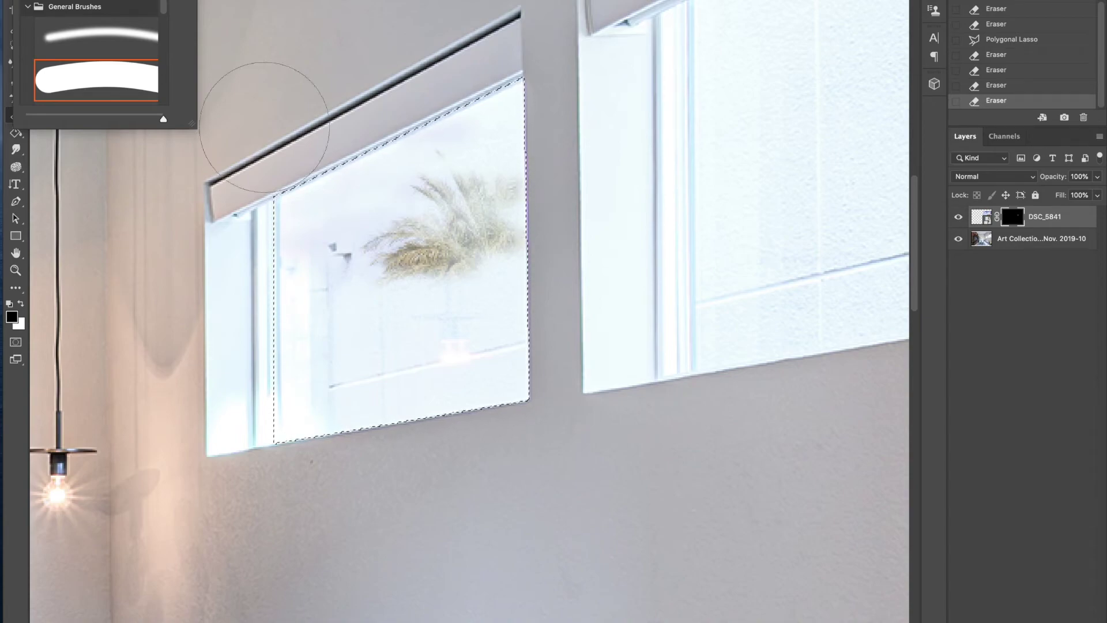
{"action": "mouse_move", "coordinate": [438, 248]}
{"action": "left_mouse_down"}
{"action": "mouse_move", "coordinate": [359, 259]}
{"action": "mouse_move", "coordinate": [321, 222]}
{"action": "mouse_move", "coordinate": [498, 145]}
{"action": "left_mouse_up"}
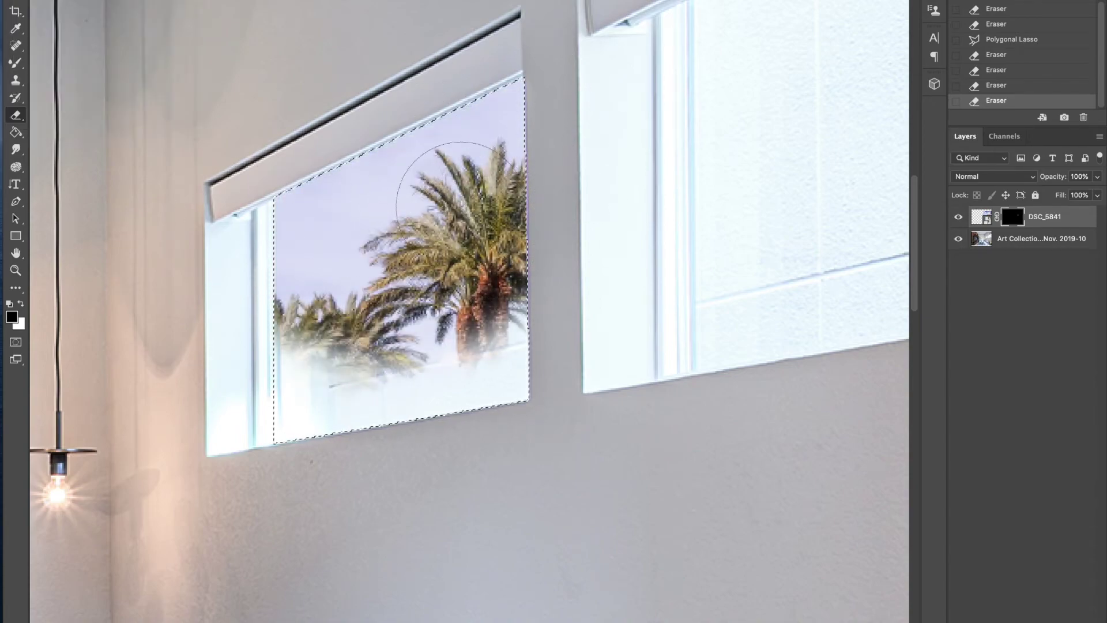
{"action": "left_click_drag", "start_coordinate": [513, 288], "coordinate": [494, 432]}
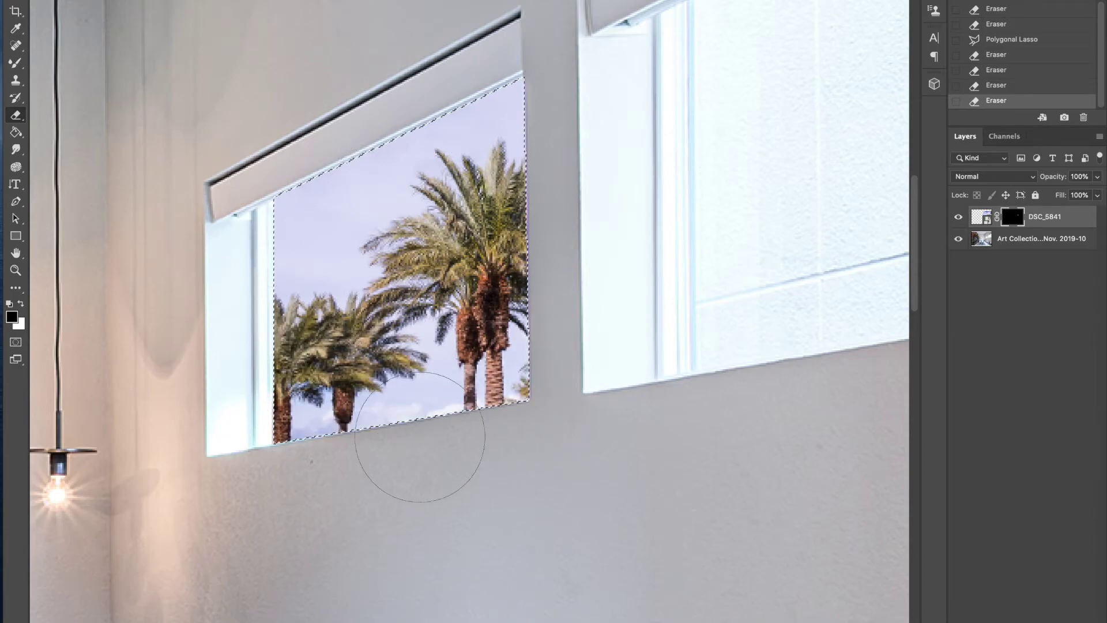
{"action": "left_click_drag", "start_coordinate": [553, 103], "coordinate": [535, 128]}
{"action": "scroll", "coordinate": [535, 128], "scroll_direction": "right", "scroll_amount": 10}
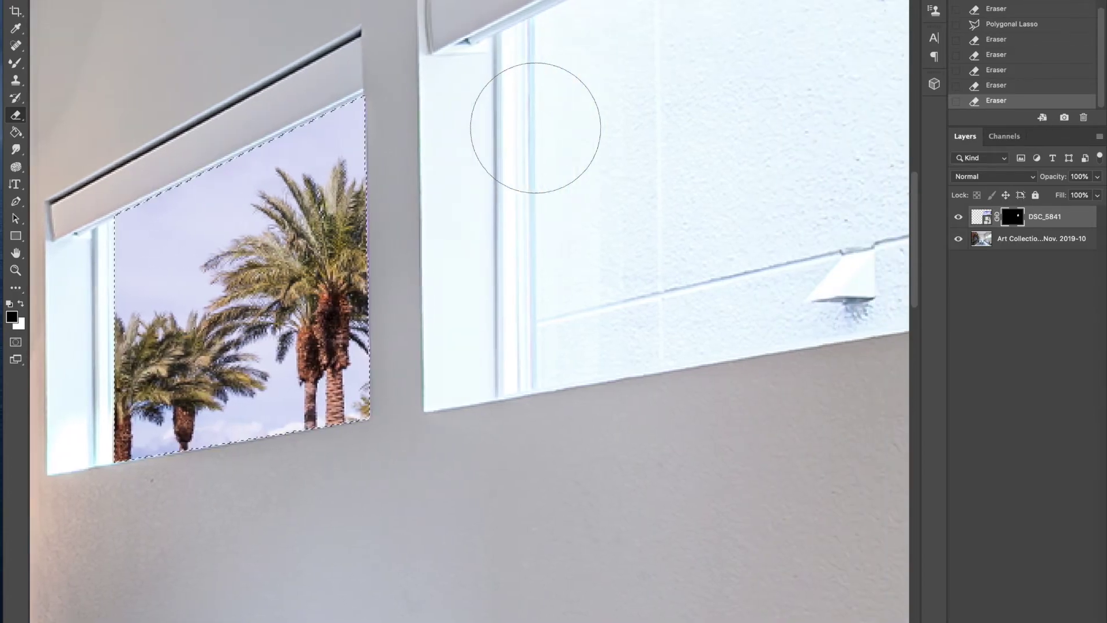
Step: Deselect, then start a Polygonal Lasso outline along the right window's top edge and lamp
{"action": "scroll", "coordinate": [535, 128], "scroll_direction": "up", "scroll_amount": 3}
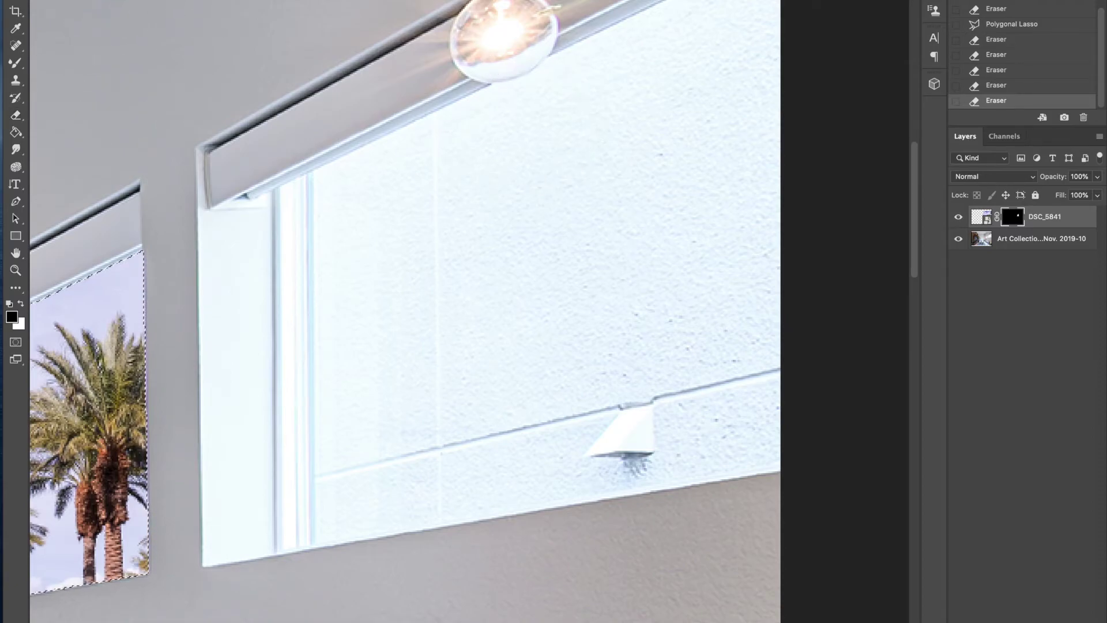
{"action": "key", "text": "ctrl+h"}
{"action": "key", "text": "l"}
{"action": "left_click", "coordinate": [313, 172]}
{"action": "left_click", "coordinate": [493, 85]}
{"action": "left_click", "coordinate": [508, 84]}
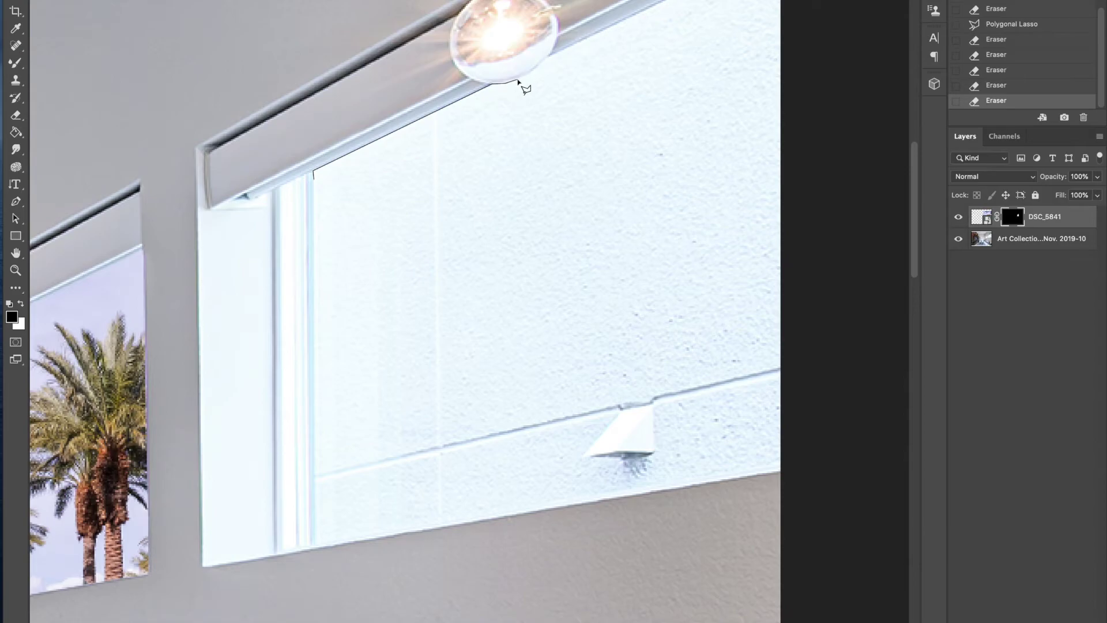
{"action": "left_click", "coordinate": [533, 74]}
{"action": "left_click", "coordinate": [550, 58]}
Step: Complete the right window's outline down its right side and bottom, closing the selection
{"action": "left_click", "coordinate": [848, 80]}
{"action": "left_click", "coordinate": [803, 119]}
{"action": "left_click", "coordinate": [853, 175]}
{"action": "left_click", "coordinate": [825, 218]}
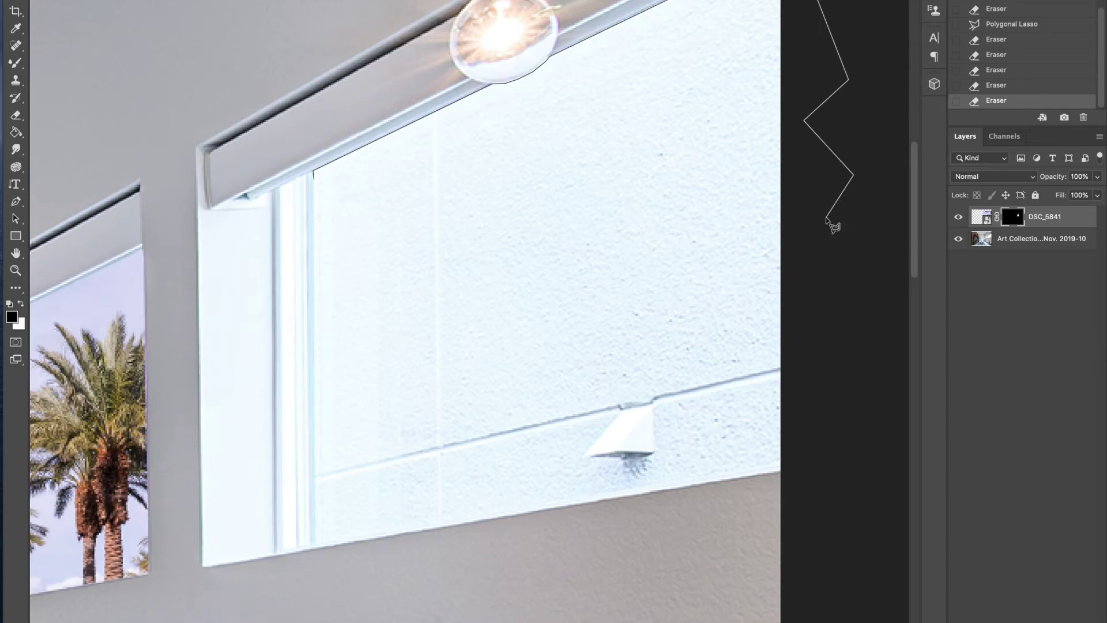
{"action": "left_click", "coordinate": [835, 313]}
{"action": "left_click", "coordinate": [805, 379]}
{"action": "left_click", "coordinate": [804, 453]}
{"action": "left_click", "coordinate": [781, 471]}
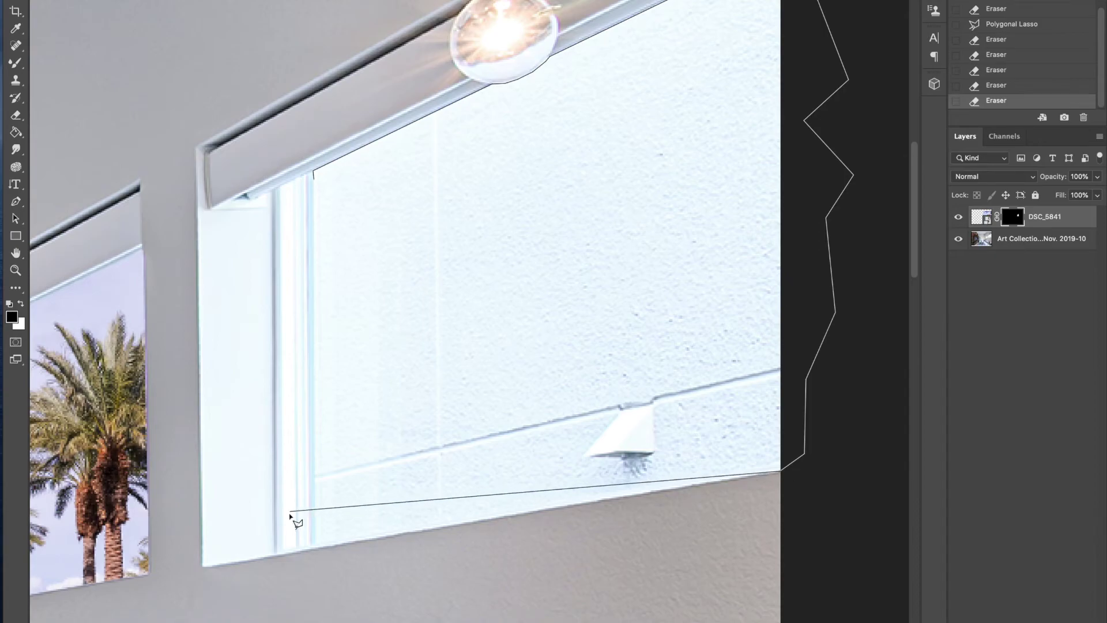
{"action": "left_click", "coordinate": [315, 545]}
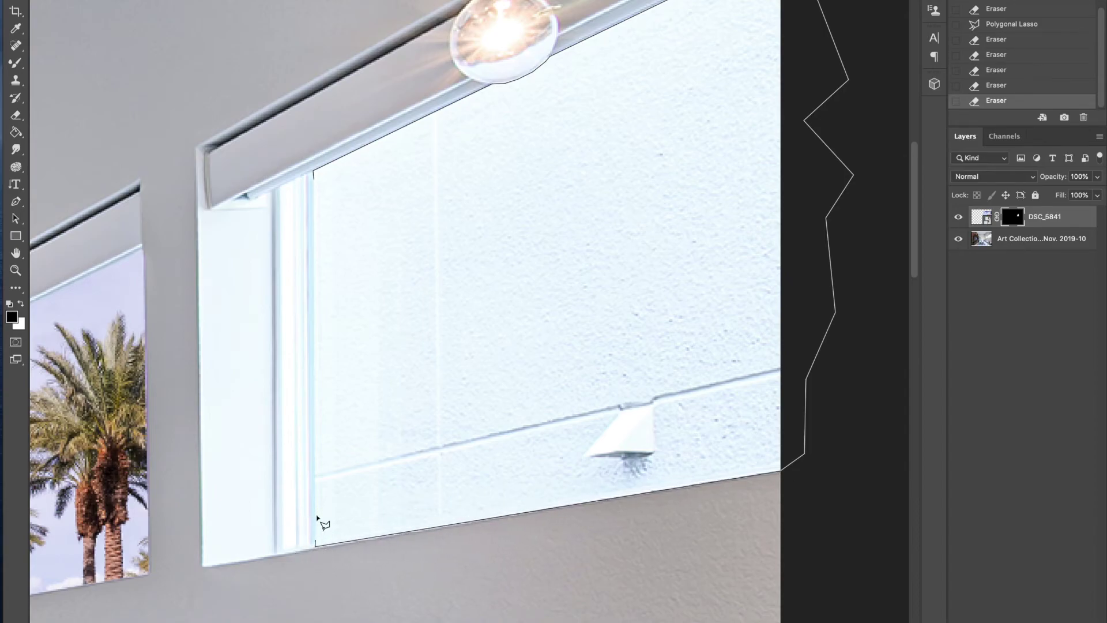
{"action": "left_click", "coordinate": [314, 171]}
Step: Erase inside the selection to reveal palm trees and blue sky in the right window
{"action": "key", "text": "e"}
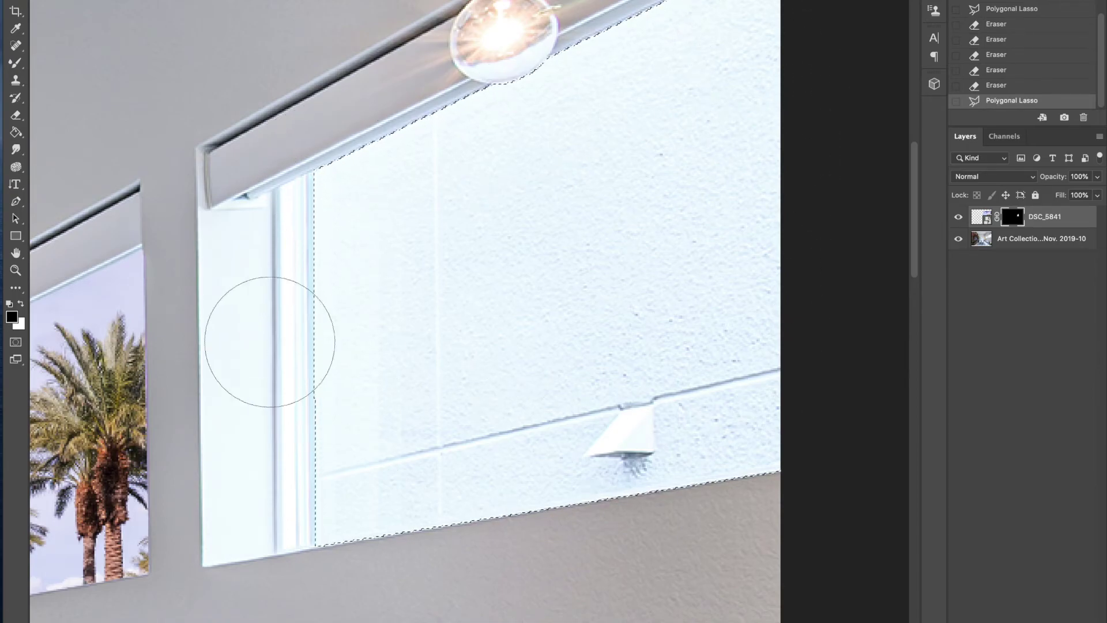
{"action": "left_click", "coordinate": [15, 115]}
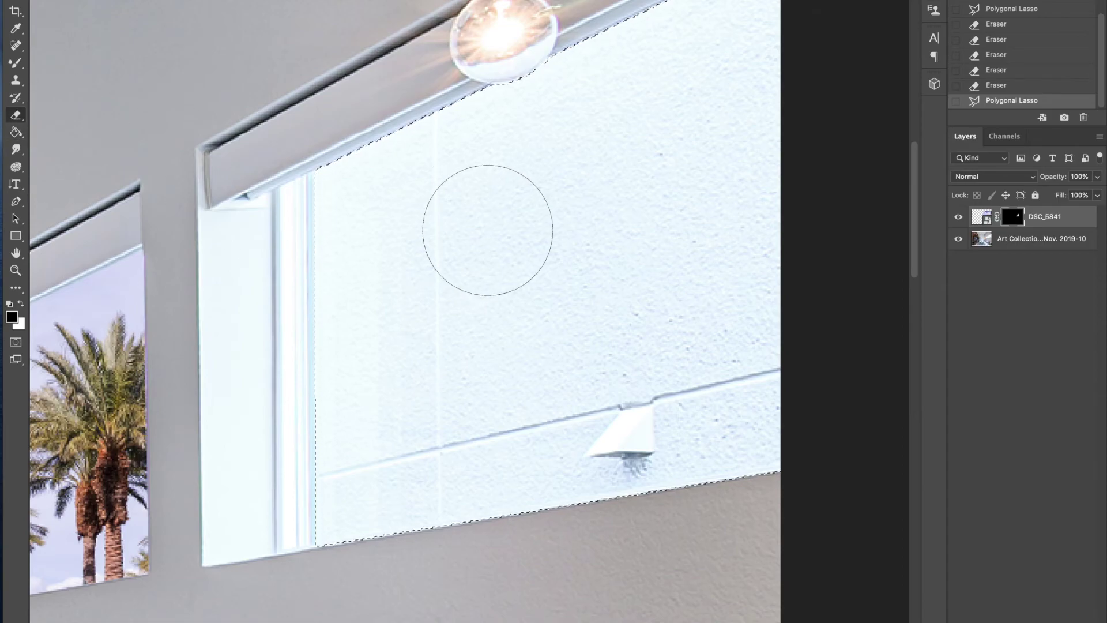
{"action": "left_click_drag", "start_coordinate": [487, 230], "coordinate": [639, 0]}
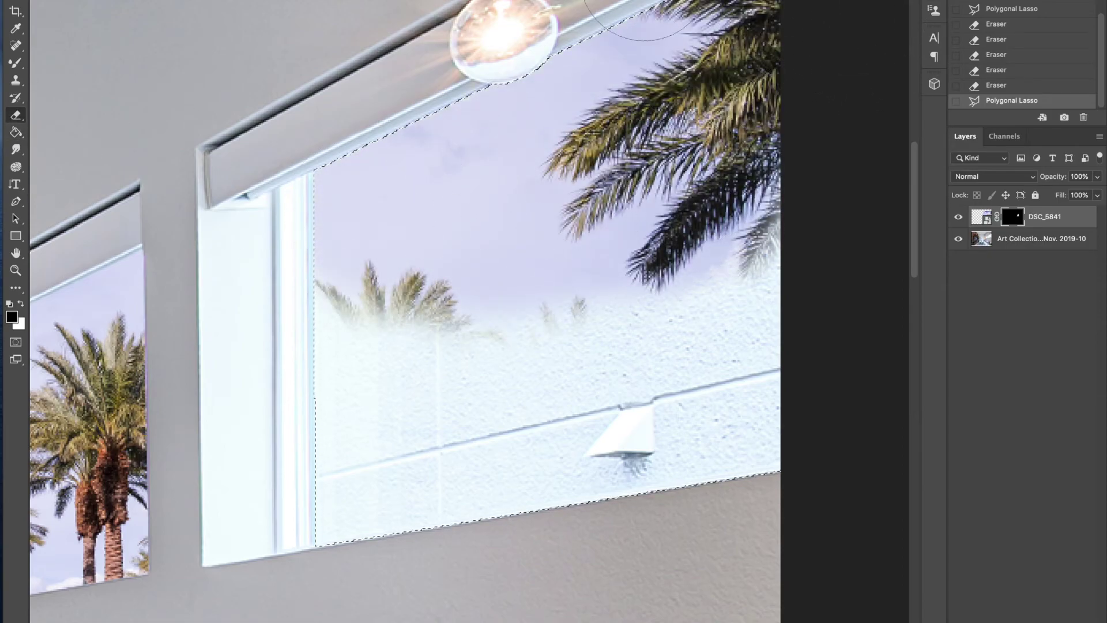
{"action": "mouse_move", "coordinate": [247, 222]}
{"action": "left_mouse_down"}
{"action": "mouse_move", "coordinate": [370, 284]}
{"action": "mouse_move", "coordinate": [840, 221]}
{"action": "left_mouse_up"}
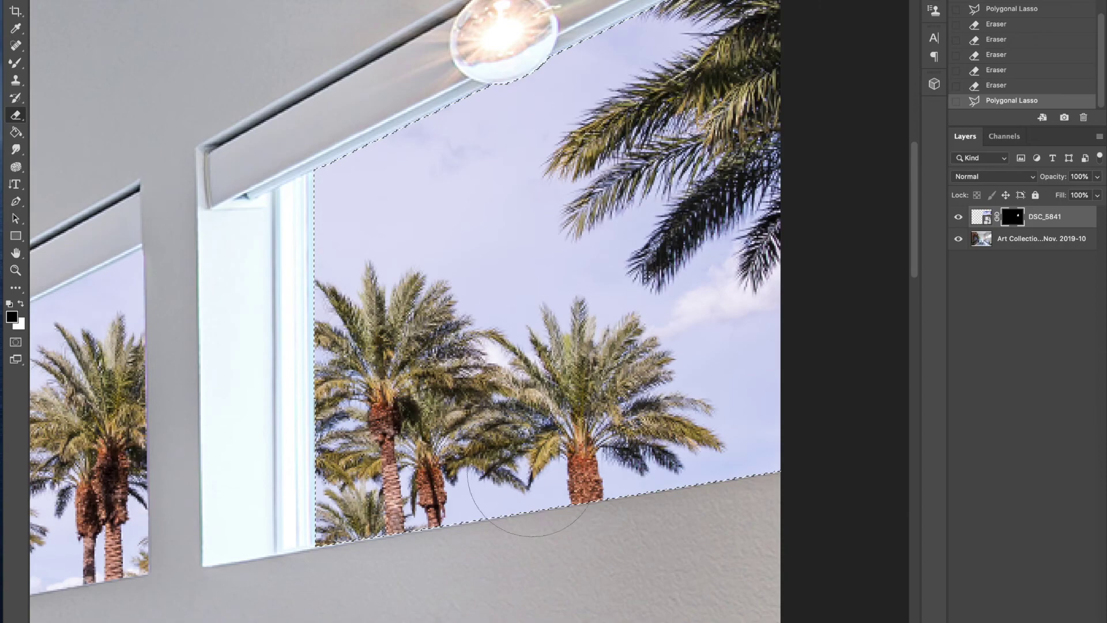
{"action": "left_click_drag", "start_coordinate": [853, 86], "coordinate": [744, 167]}
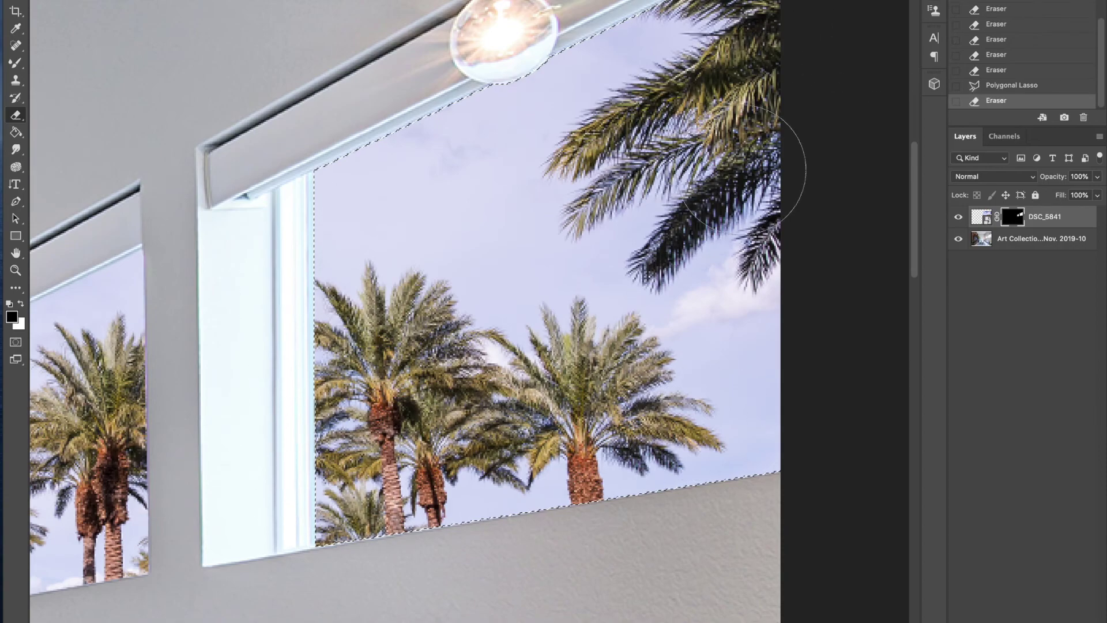
{"action": "scroll", "coordinate": [747, 170], "scroll_direction": "down", "scroll_amount": 3}
{"action": "scroll", "coordinate": [744, 170], "scroll_direction": "down", "scroll_amount": 3}
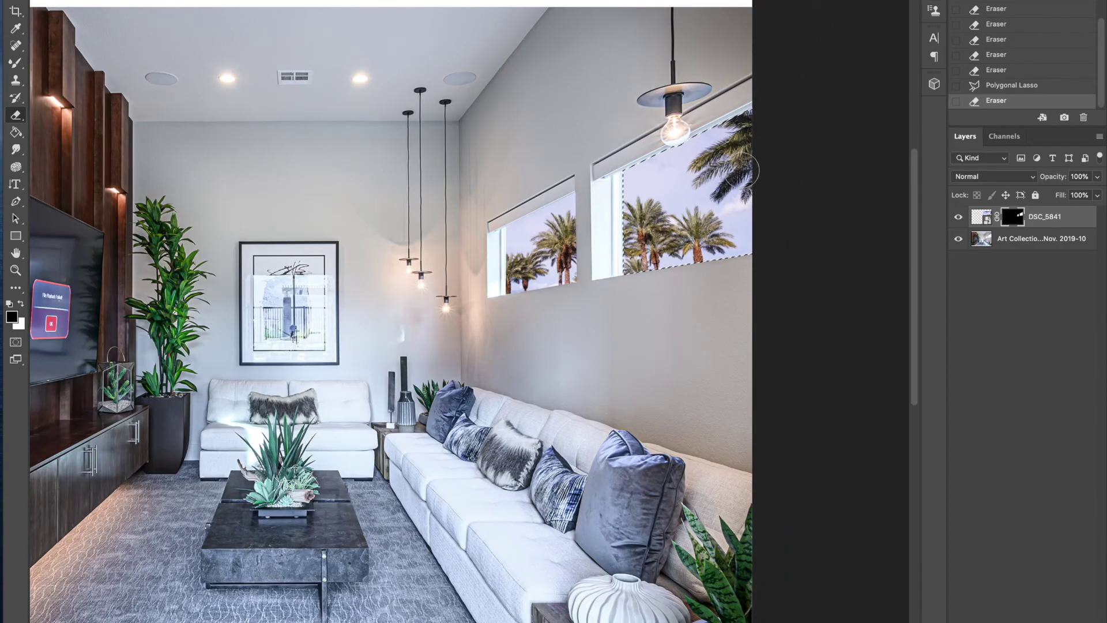
Step: Scroll around the cropped composite to review both palm-tree windows
{"action": "scroll", "coordinate": [742, 171], "scroll_direction": "down", "scroll_amount": 2}
{"action": "scroll", "coordinate": [606, 209], "scroll_direction": "down", "scroll_amount": 2}
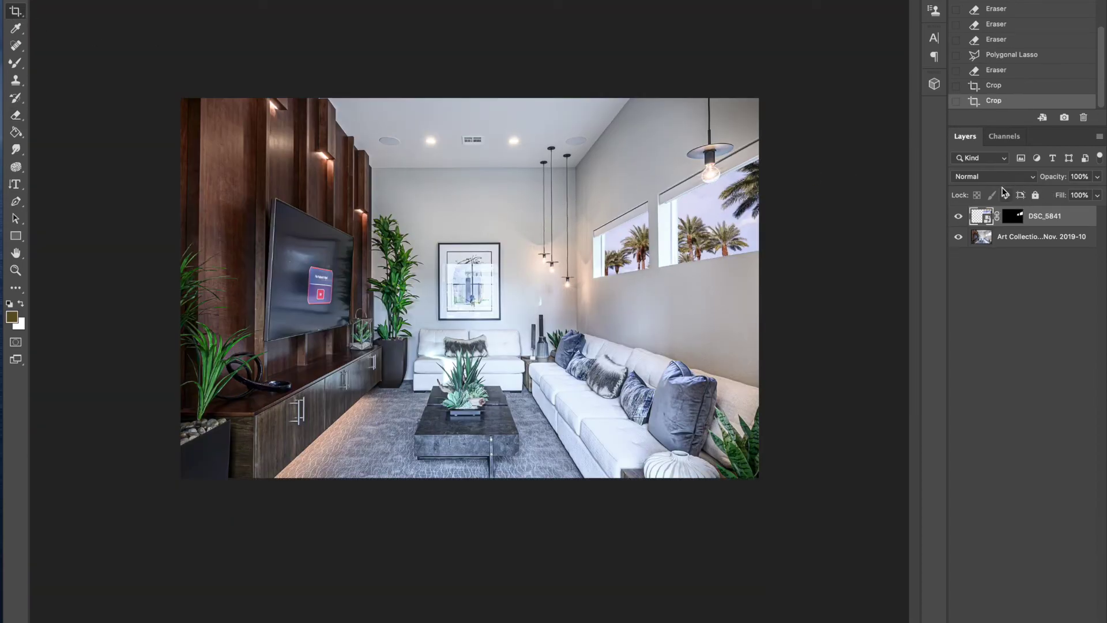
{"action": "scroll", "coordinate": [642, 272], "scroll_direction": "up", "scroll_amount": 3}
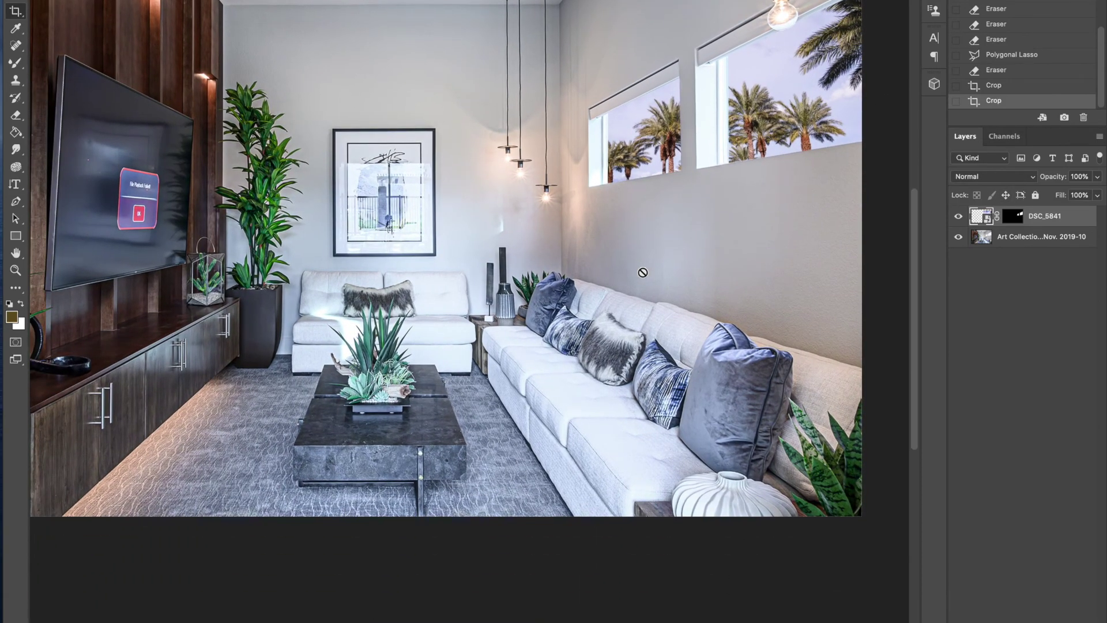
{"action": "scroll", "coordinate": [642, 272], "scroll_direction": "up", "scroll_amount": 3}
{"action": "scroll", "coordinate": [680, 265], "scroll_direction": "right", "scroll_amount": 3}
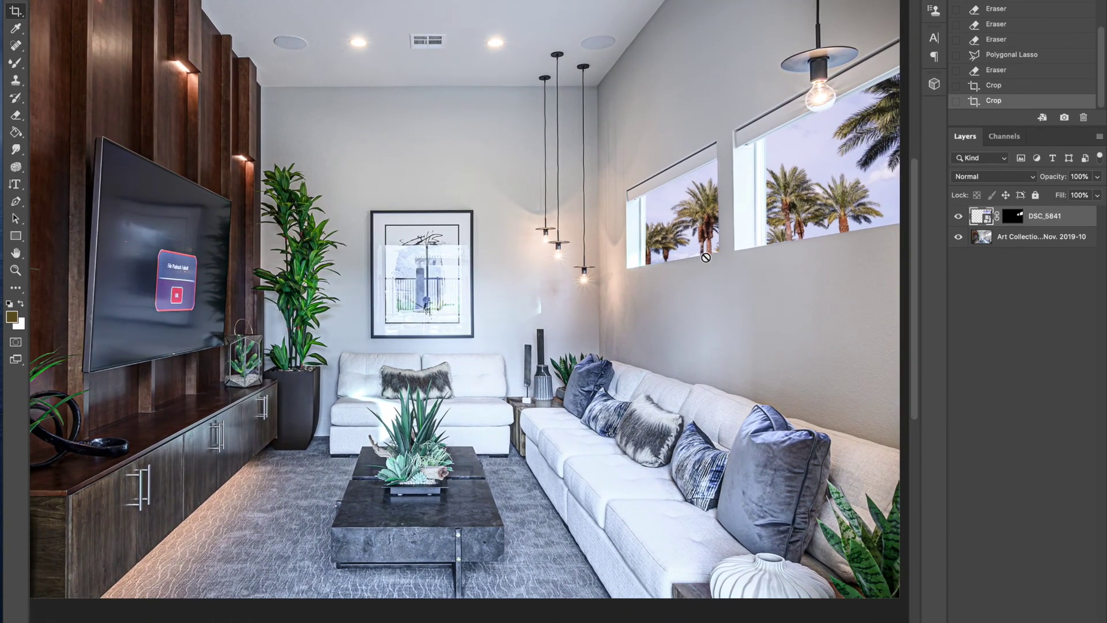